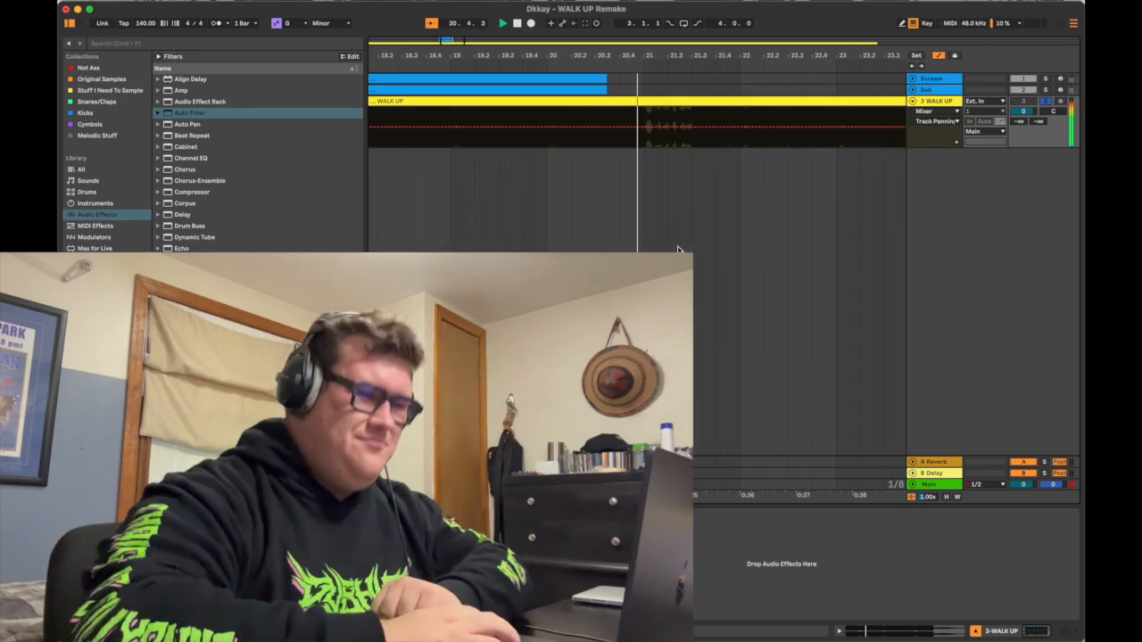
Step: Stop the WALK UP reference and play the Scream and Sub clips from their start with the reference unsoloed
key("space")
scroll(703, 130, "left", 5)
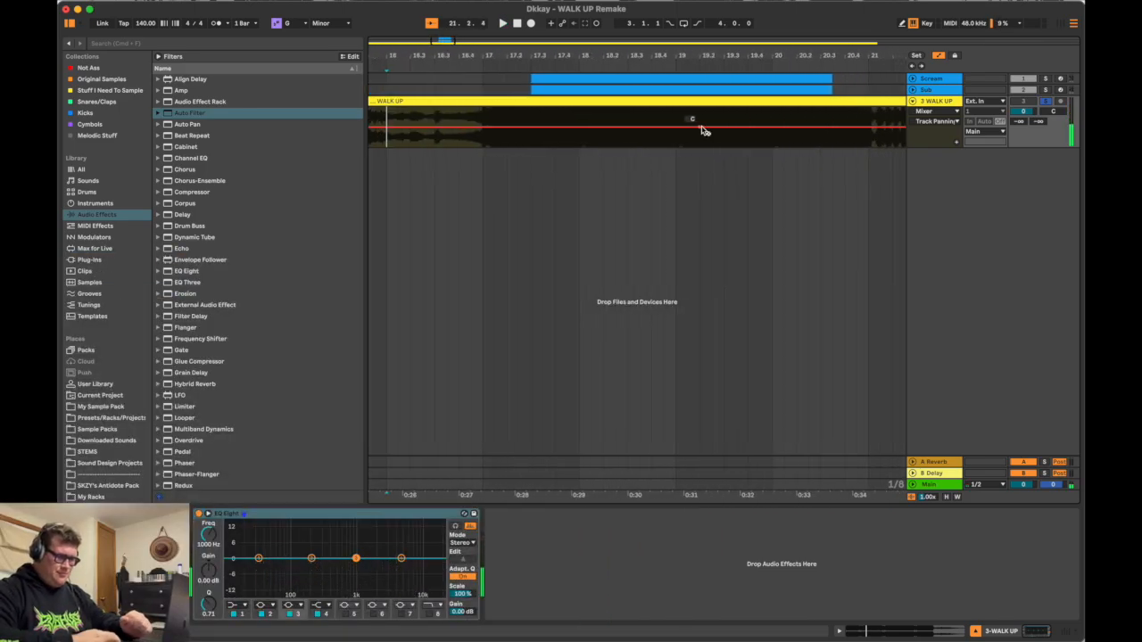
scroll(703, 130, "down", 4)
left_click(642, 79)
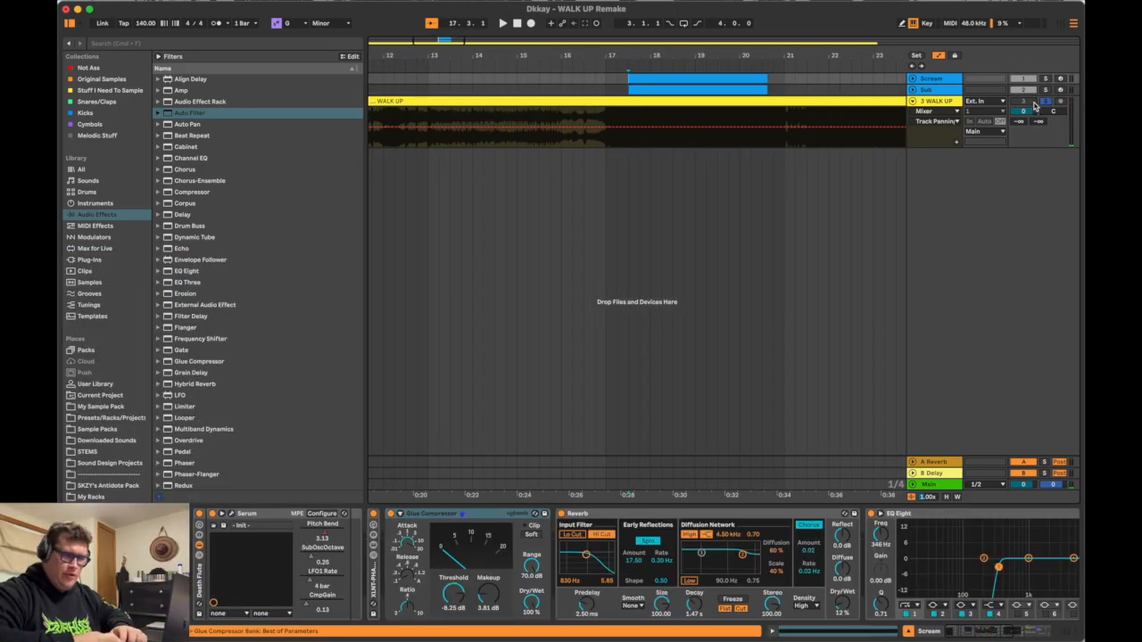
key("space")
key("z")
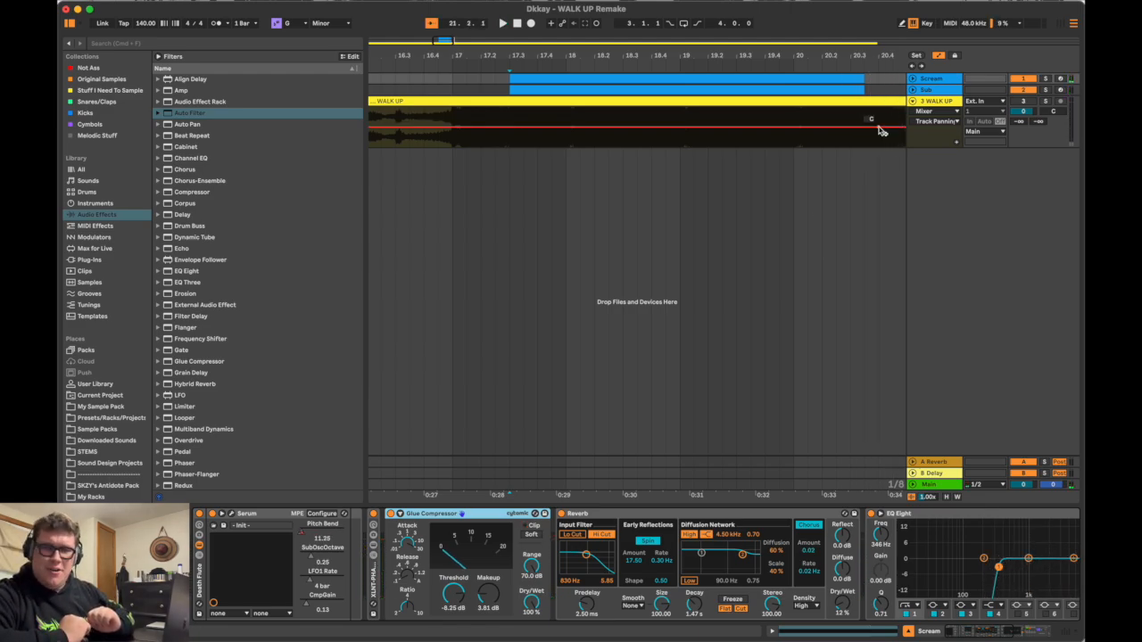
Step: Unfold the Sub and Scream tracks to show their Serum Pitch Bend automation in the arrangement
scroll(555, 118, "down", 3)
left_click(525, 89)
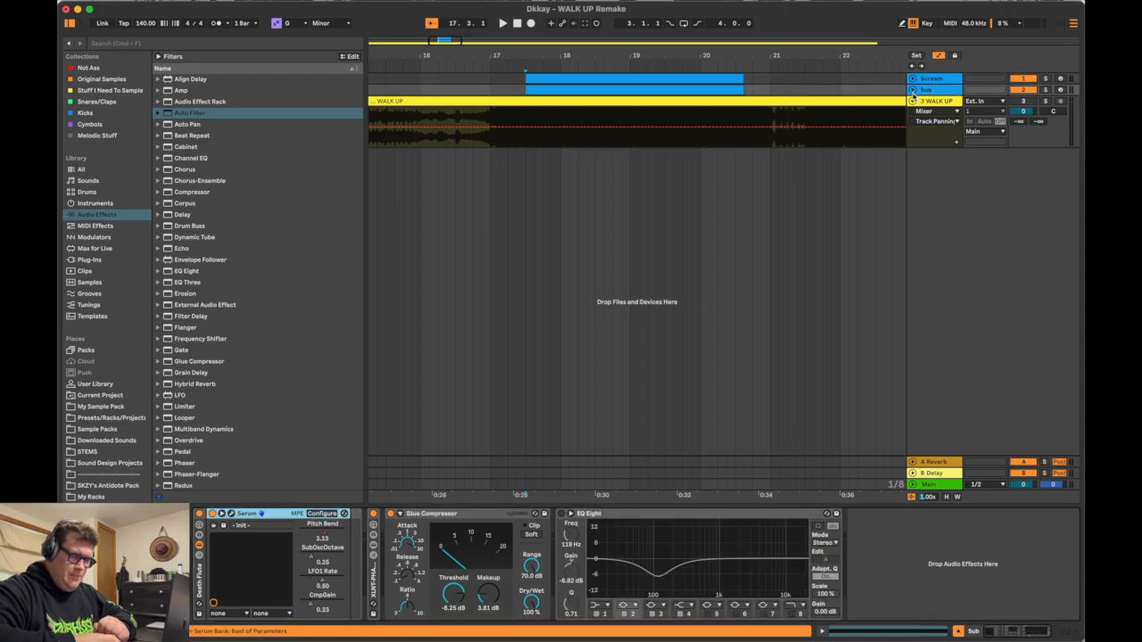
left_click(911, 90)
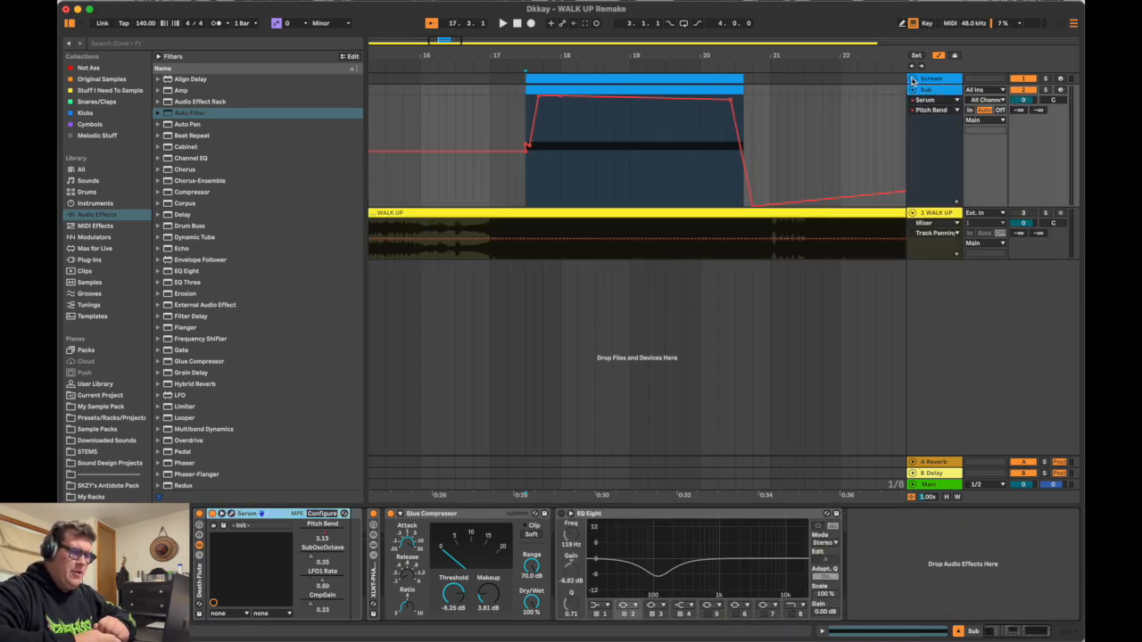
left_click(912, 78)
left_click(939, 98)
left_click(934, 117)
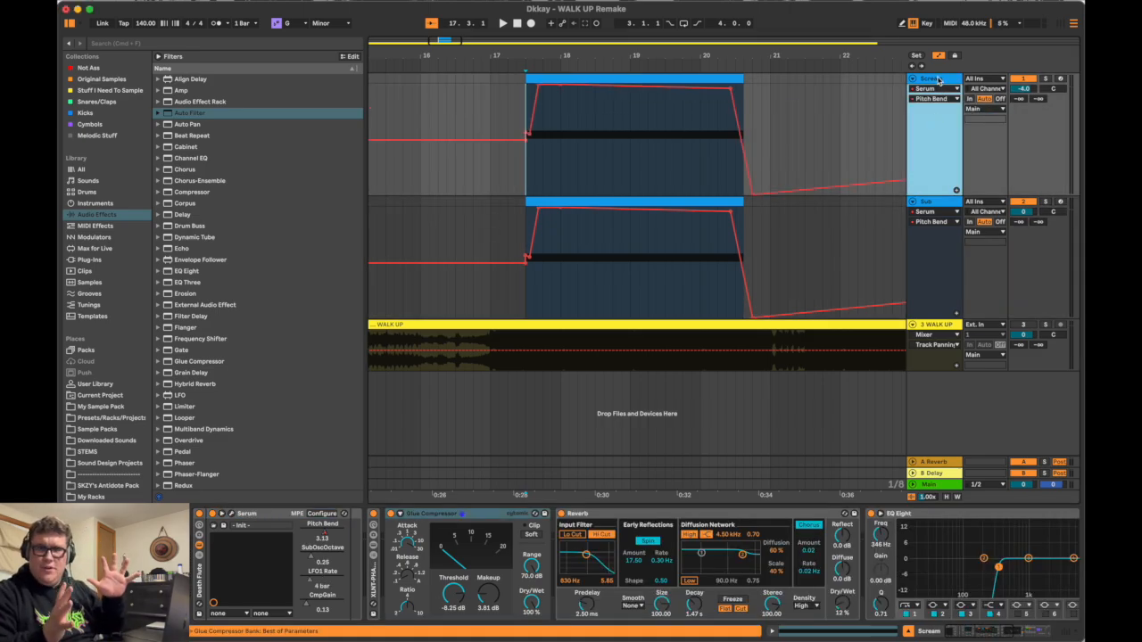
Step: Examine the MIDI notes of the Scream and Sub clips, and return to the Sub track's devices
left_click(691, 78)
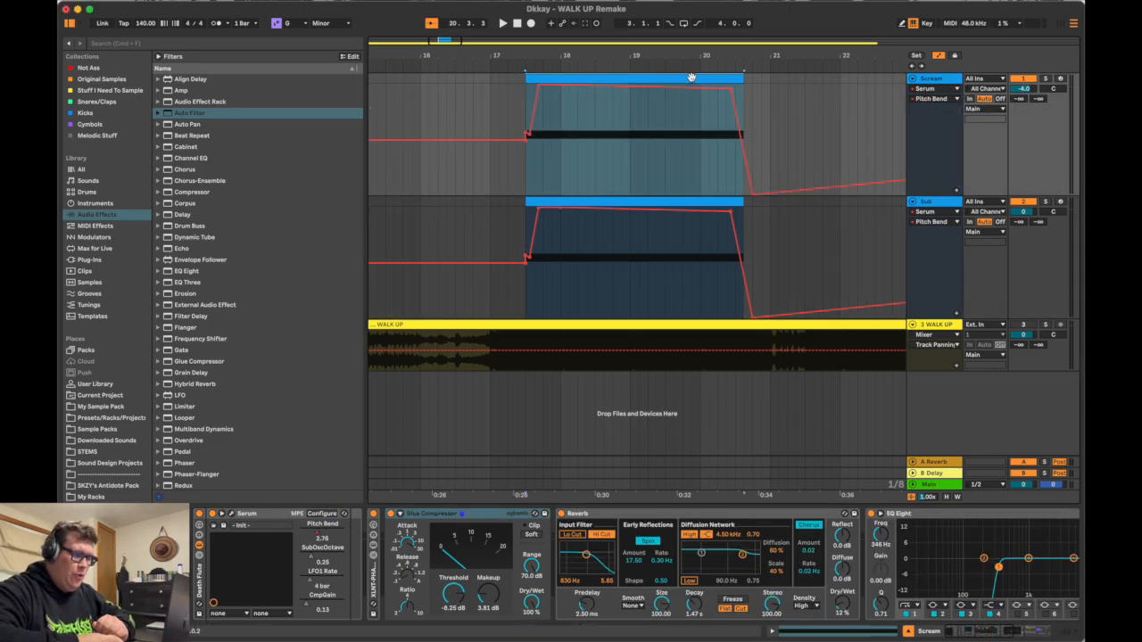
double_click(691, 78)
left_click(680, 202)
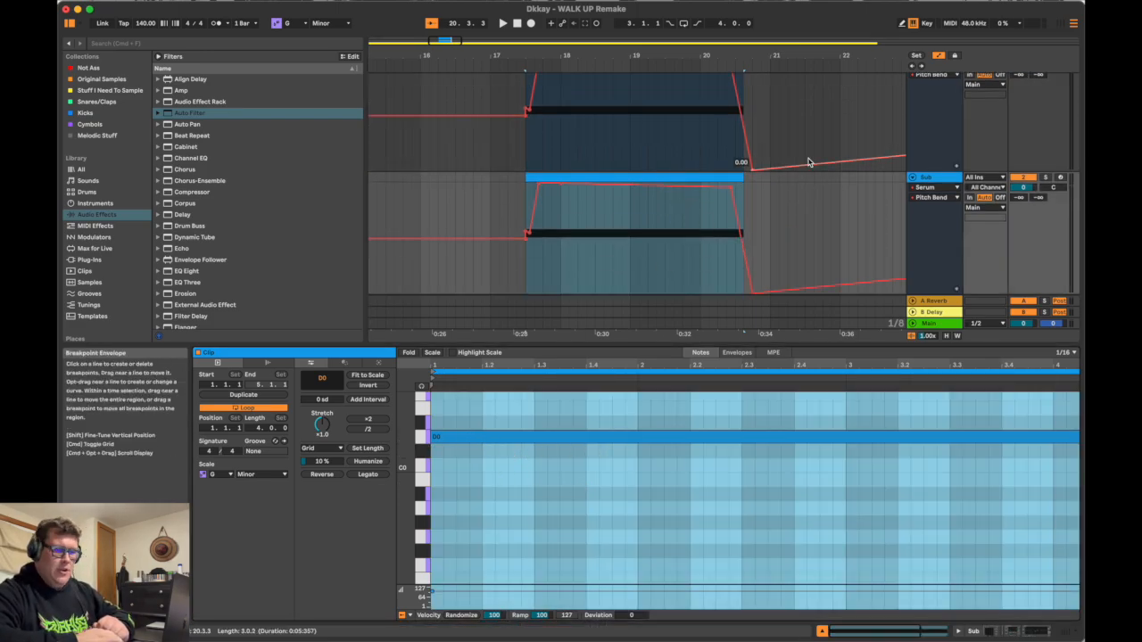
left_click(948, 182)
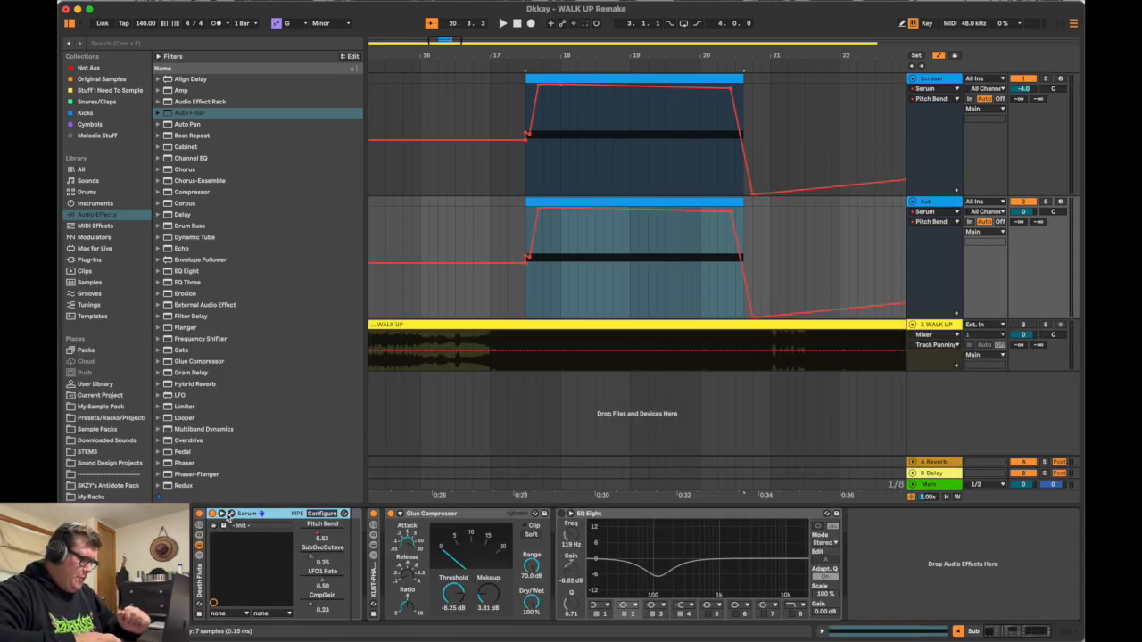
Step: Open Serum on the Sub track, review its oscillator, distortion effect and modulation matrix settings, and close it
left_click(231, 514)
left_click_drag(669, 193, 531, 91)
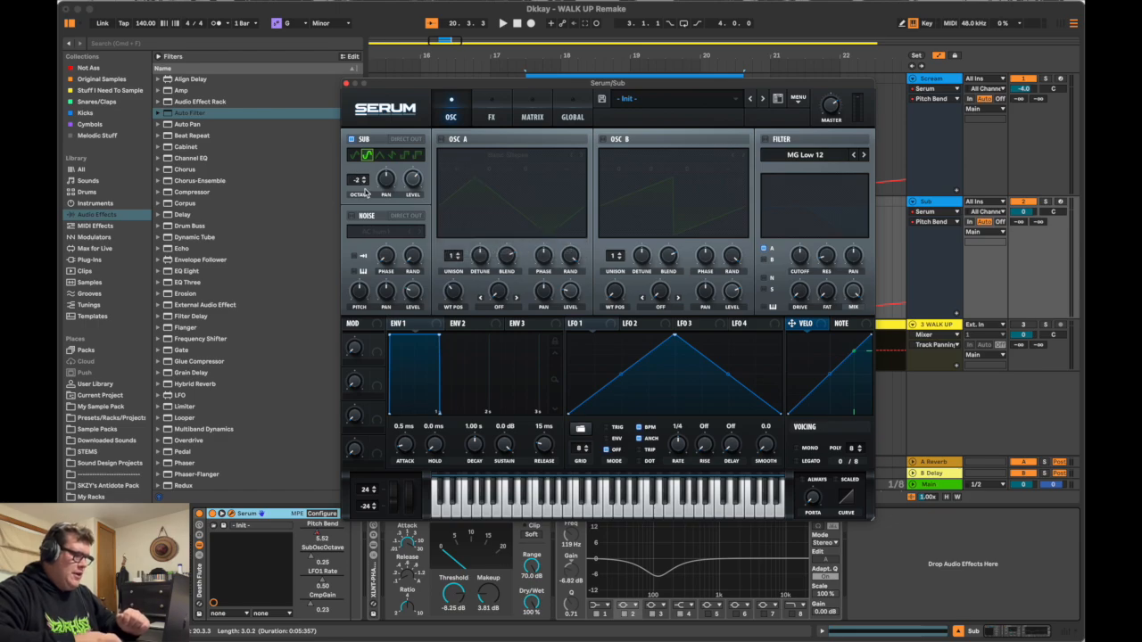
left_click(494, 117)
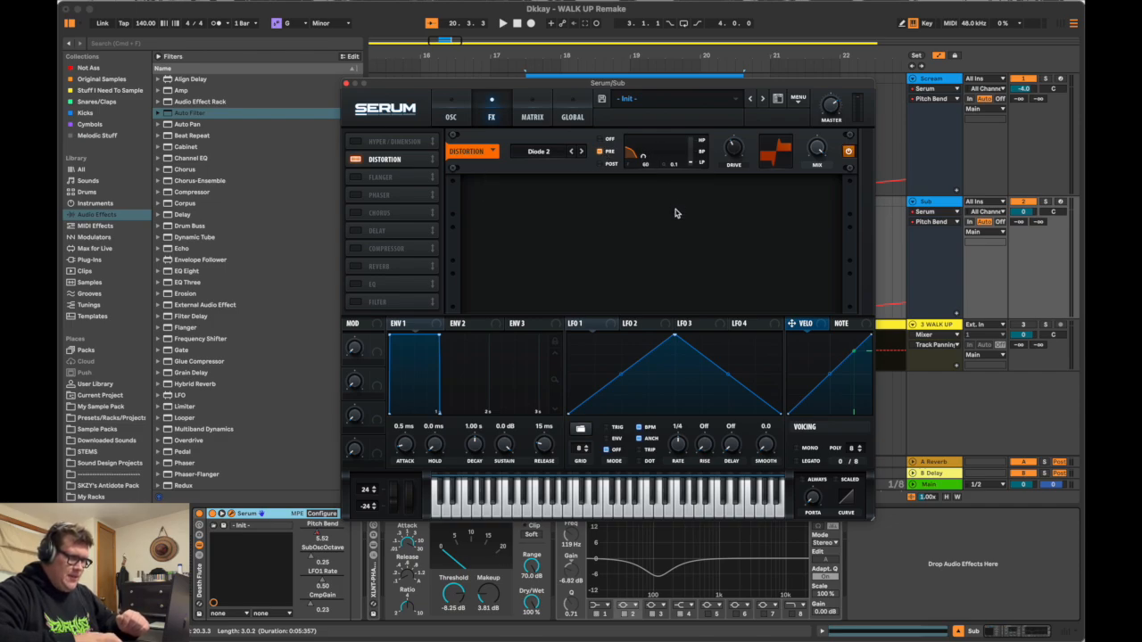
mouse_move(736, 157)
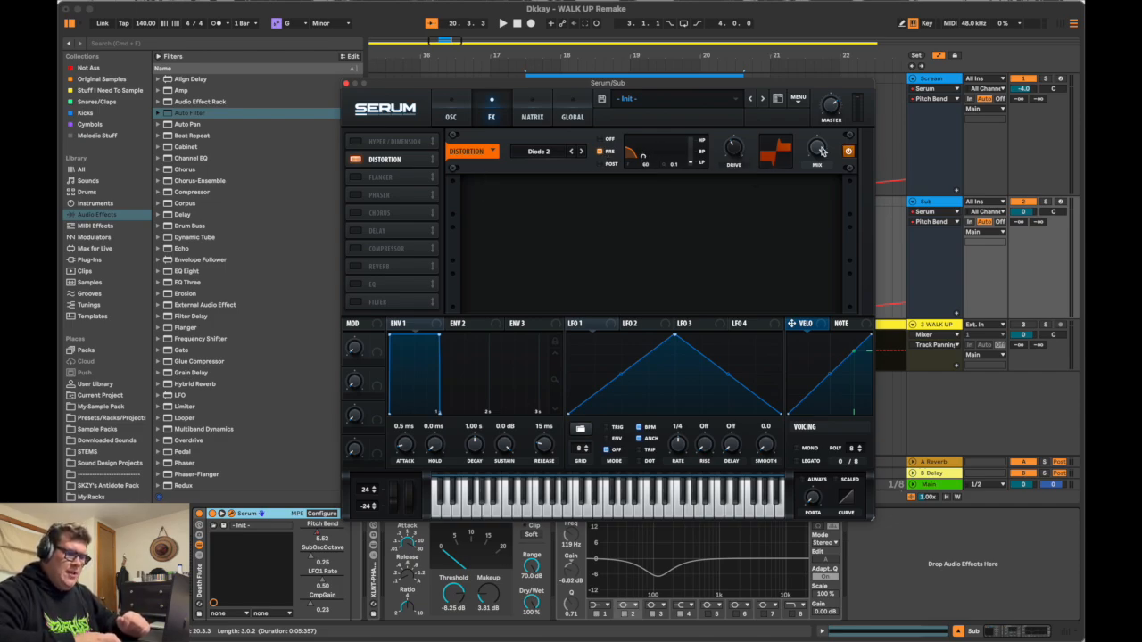
left_click(437, 111)
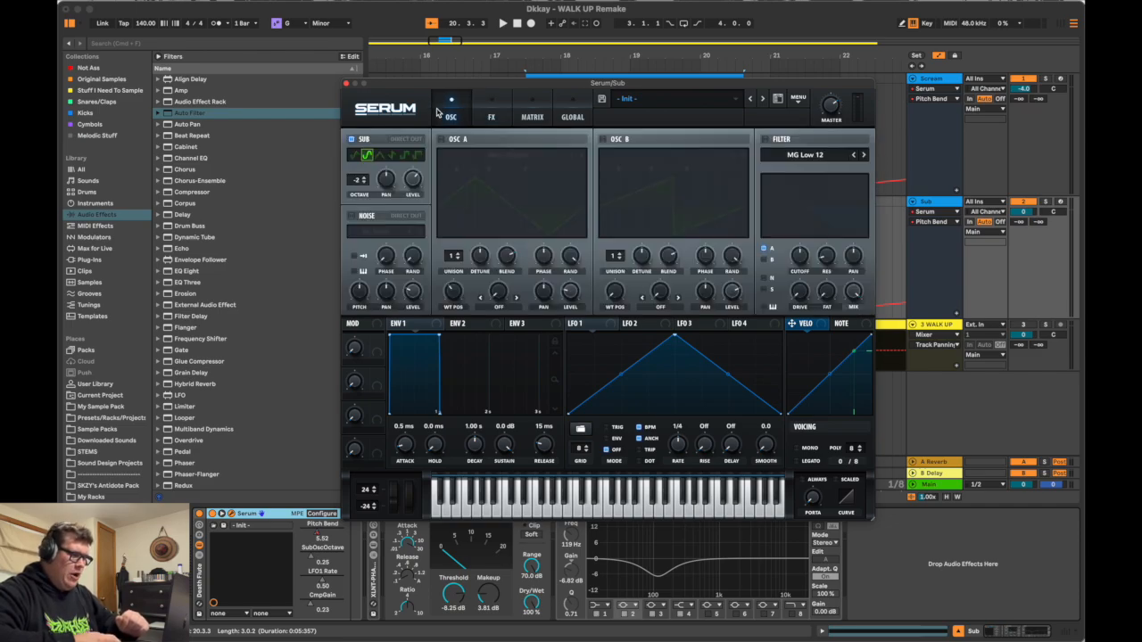
left_click(533, 111)
left_click(449, 110)
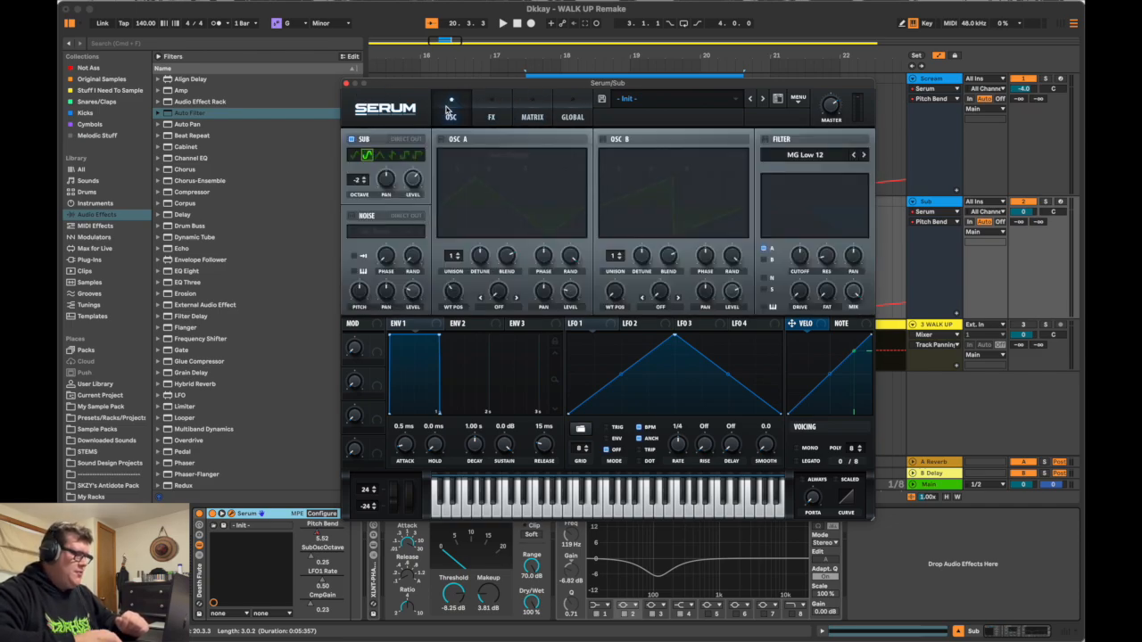
left_click(347, 84)
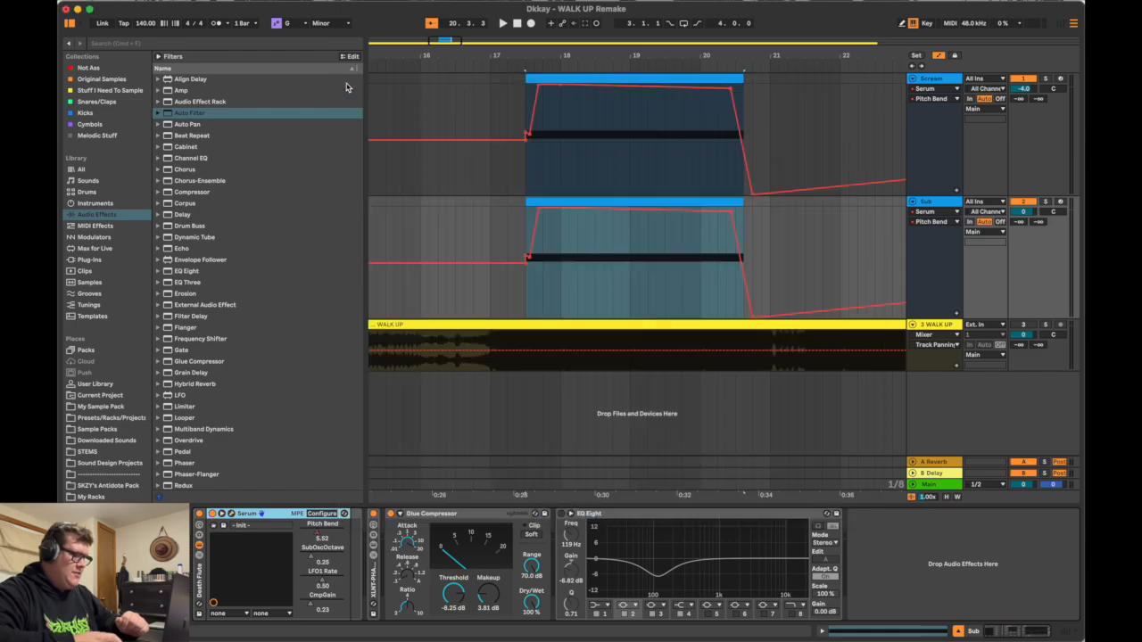
Step: Expand the XLNT-PHAT RACK on the Sub track to inspect its devices, collapse it, and select the Glue Compressor
double_click(376, 578)
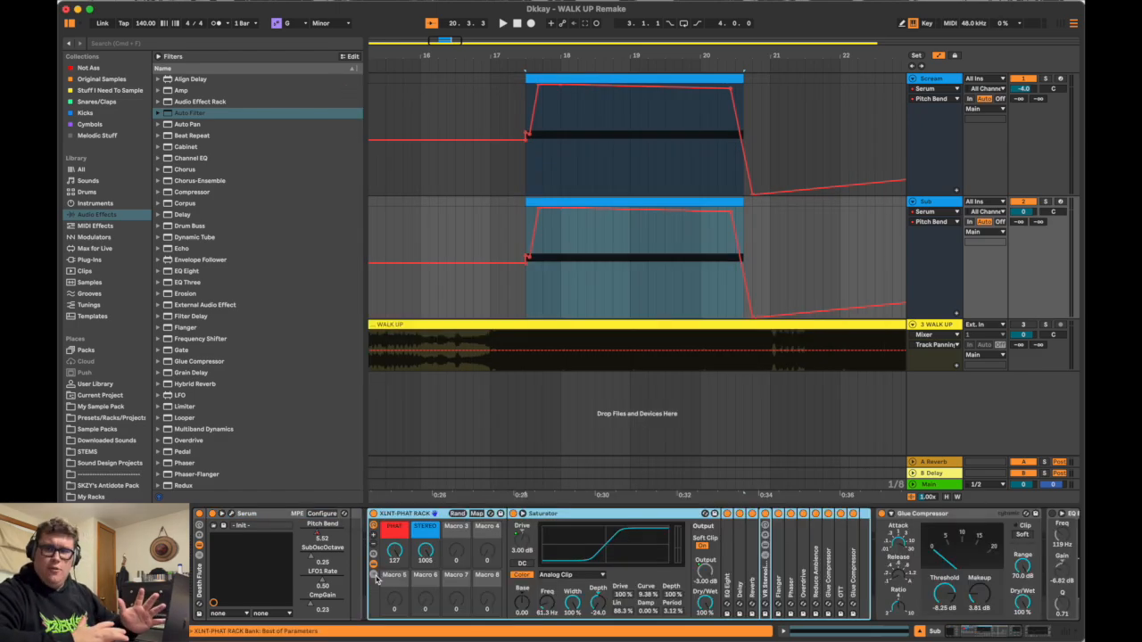
double_click(398, 516)
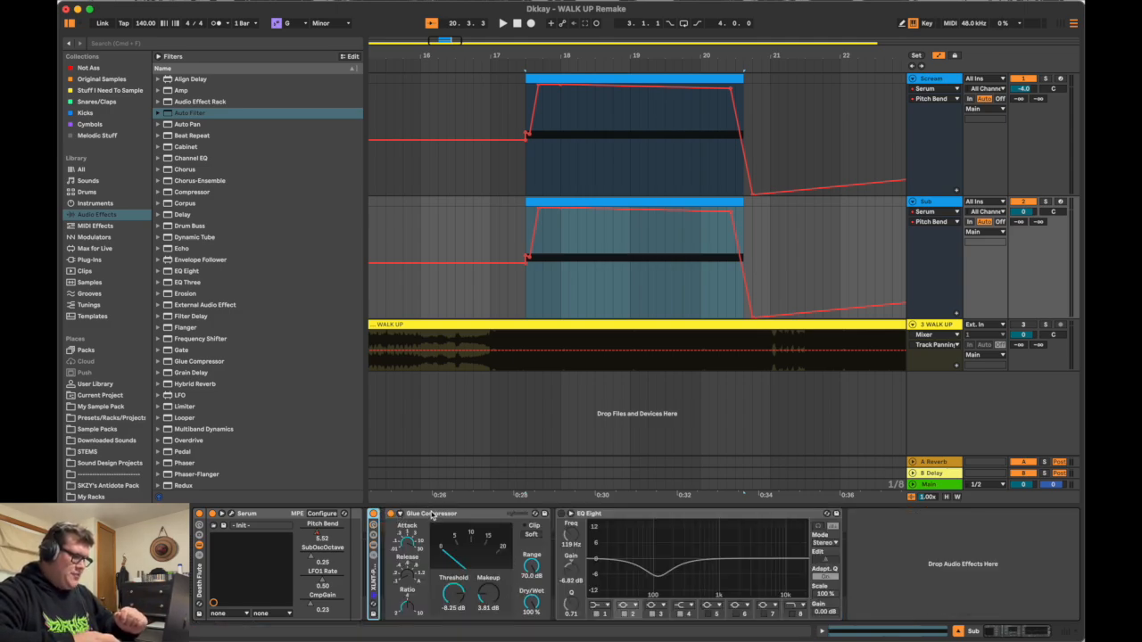
left_click(428, 517)
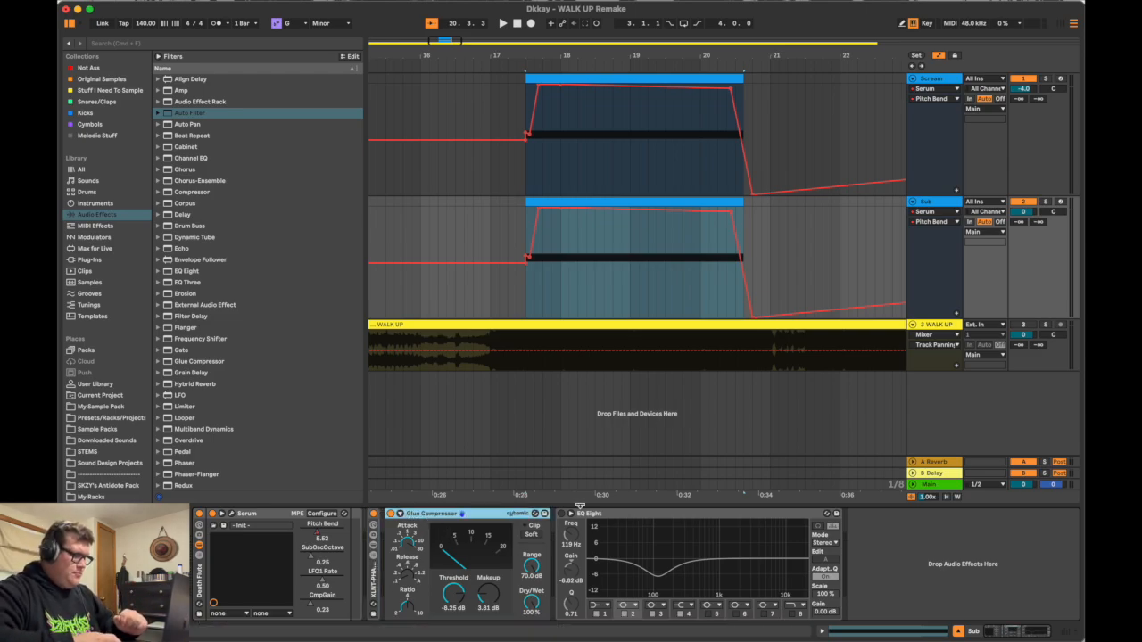
Step: Solo the Sub track and play it back before and after switching on its EQ Eight
left_click(647, 265)
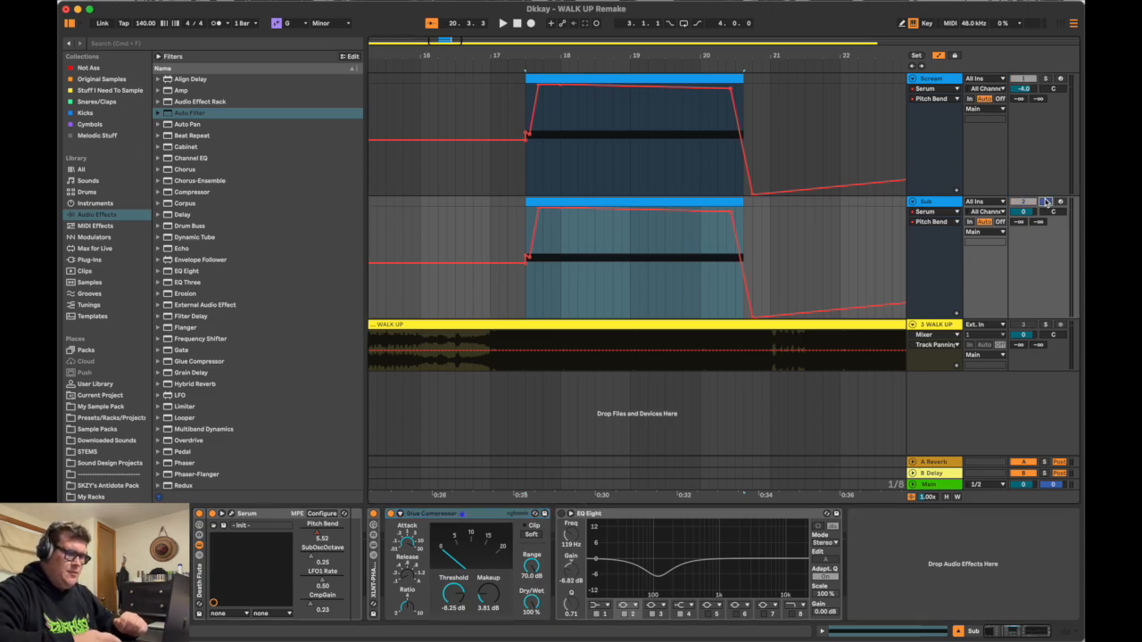
key("space")
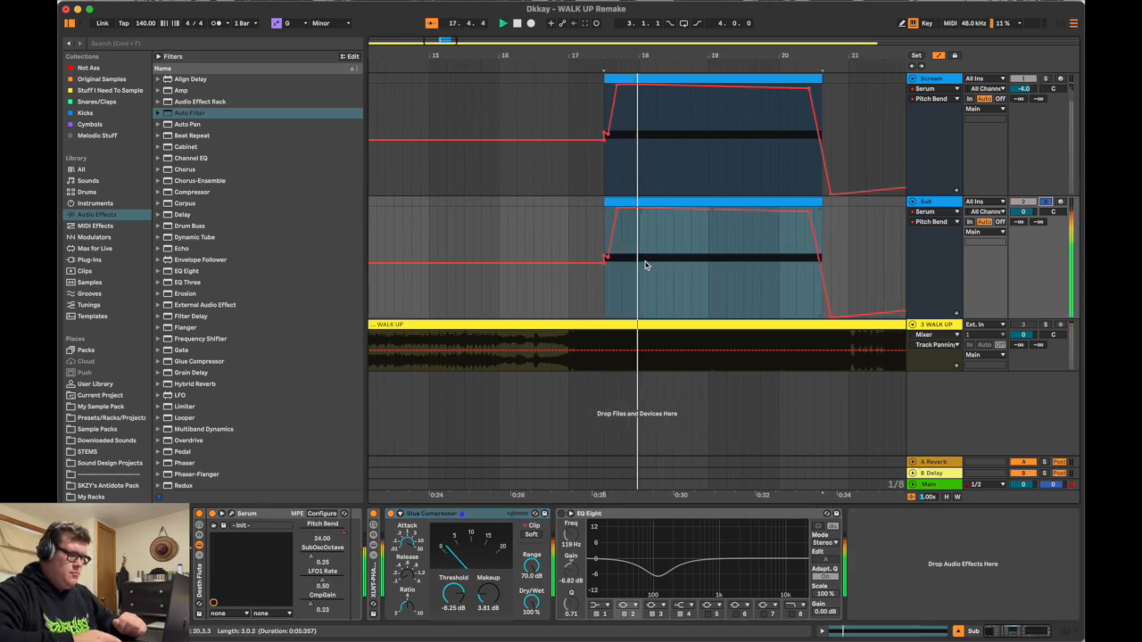
key("space")
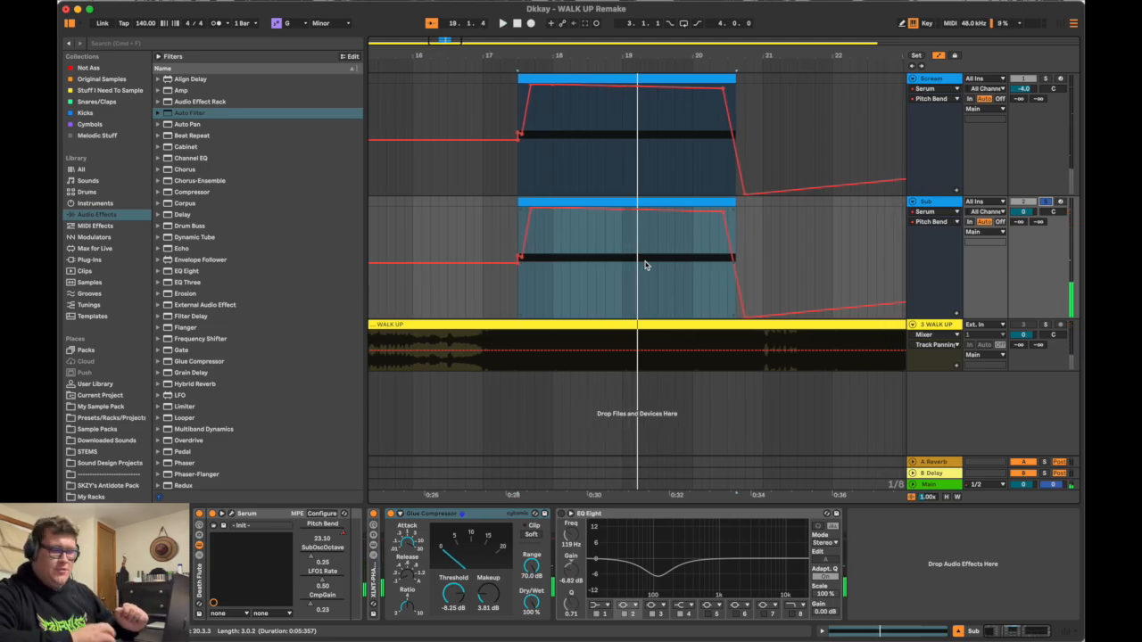
left_click(565, 515)
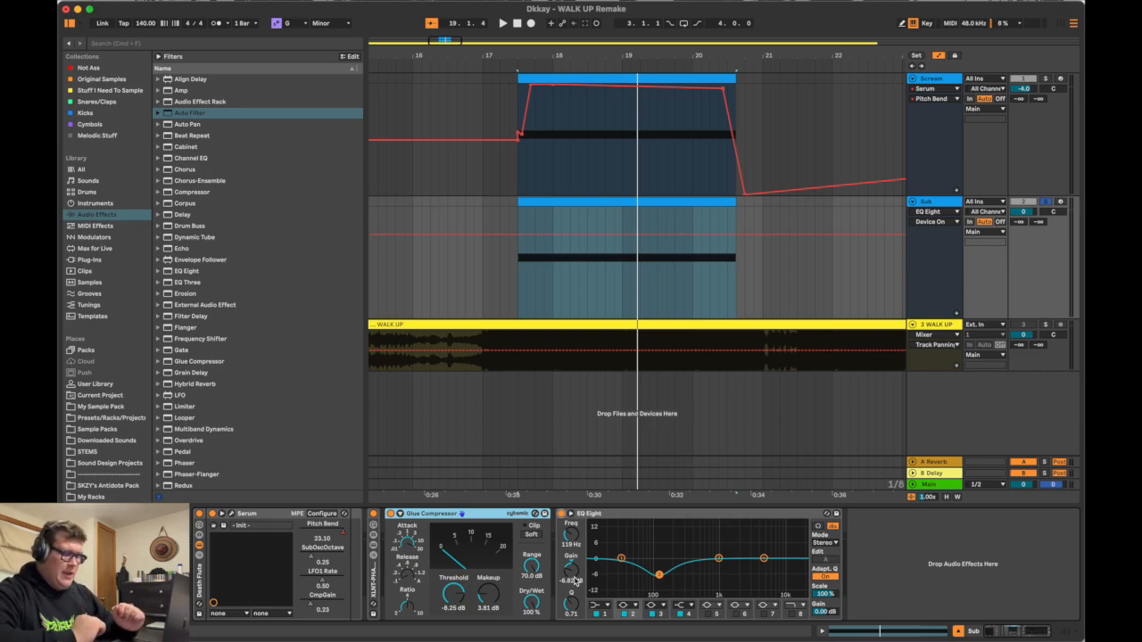
key("space")
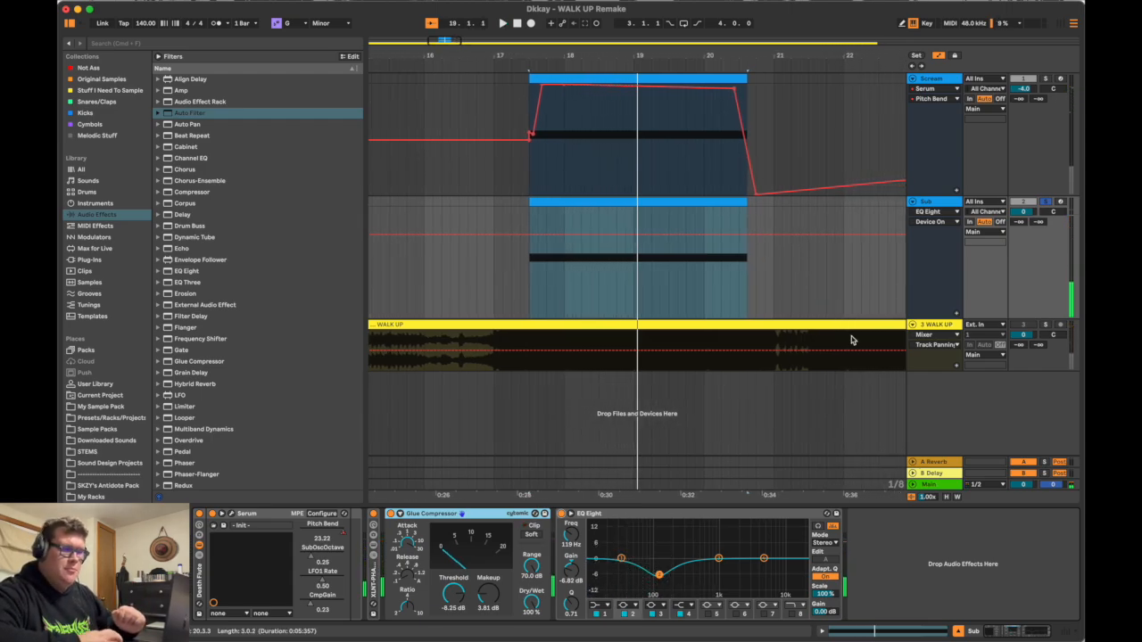
Step: Fold the Sub track, and solo the Scream track instead with its devices shown
left_click(912, 202)
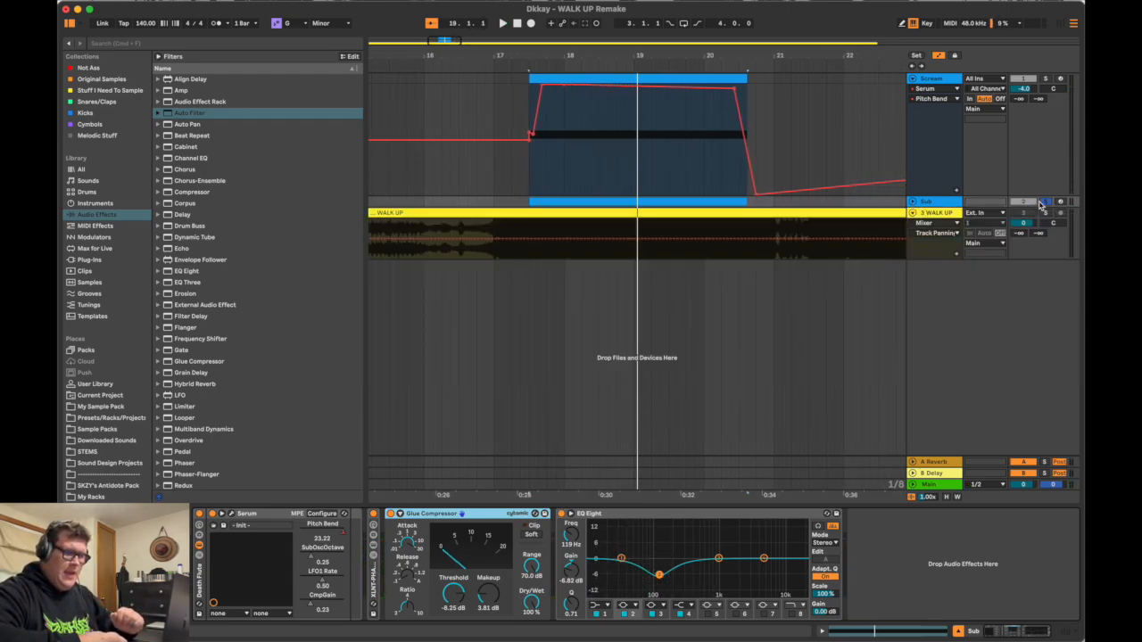
left_click(930, 78)
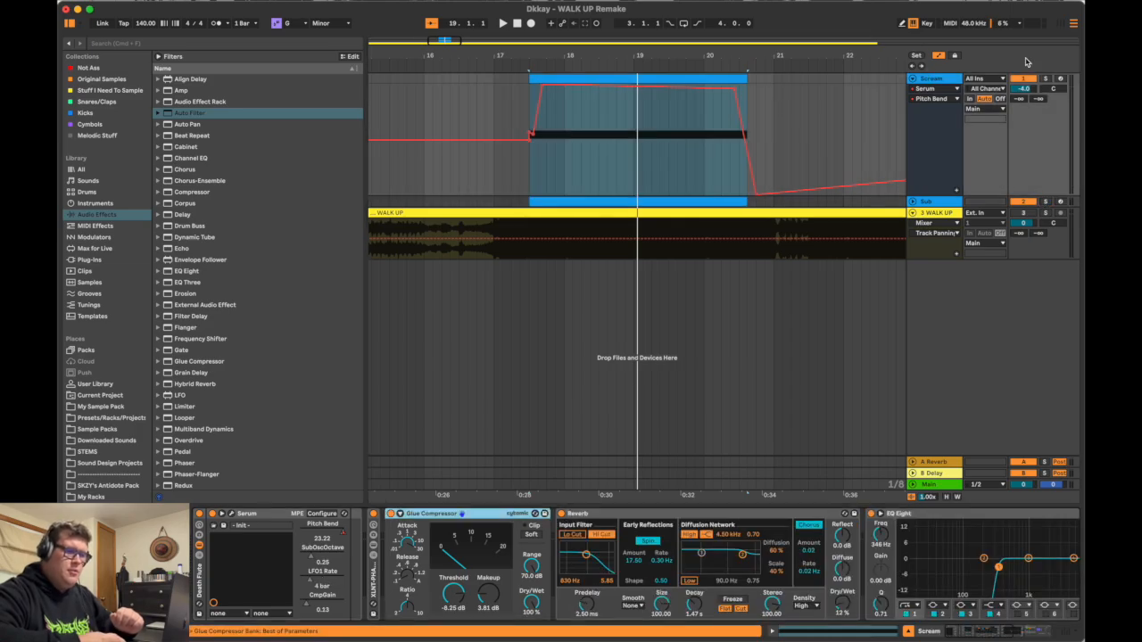
double_click(937, 78)
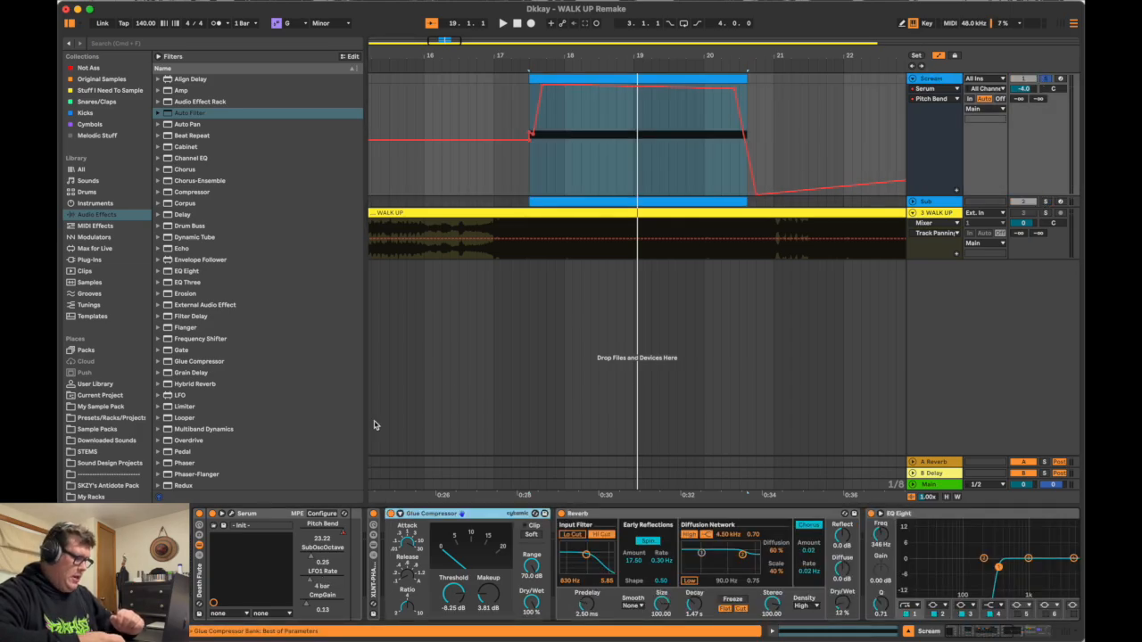
Step: Open Serum on the Scream track and examine oscillator A's unison, detune and blend settings
left_click(230, 515)
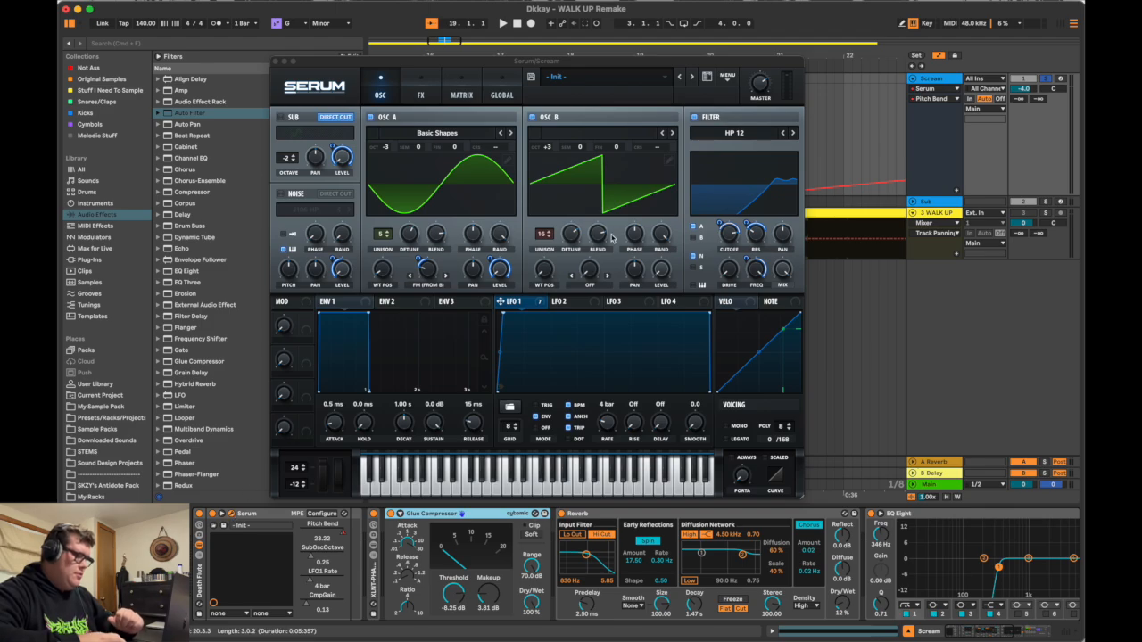
left_click_drag(506, 69, 529, 109)
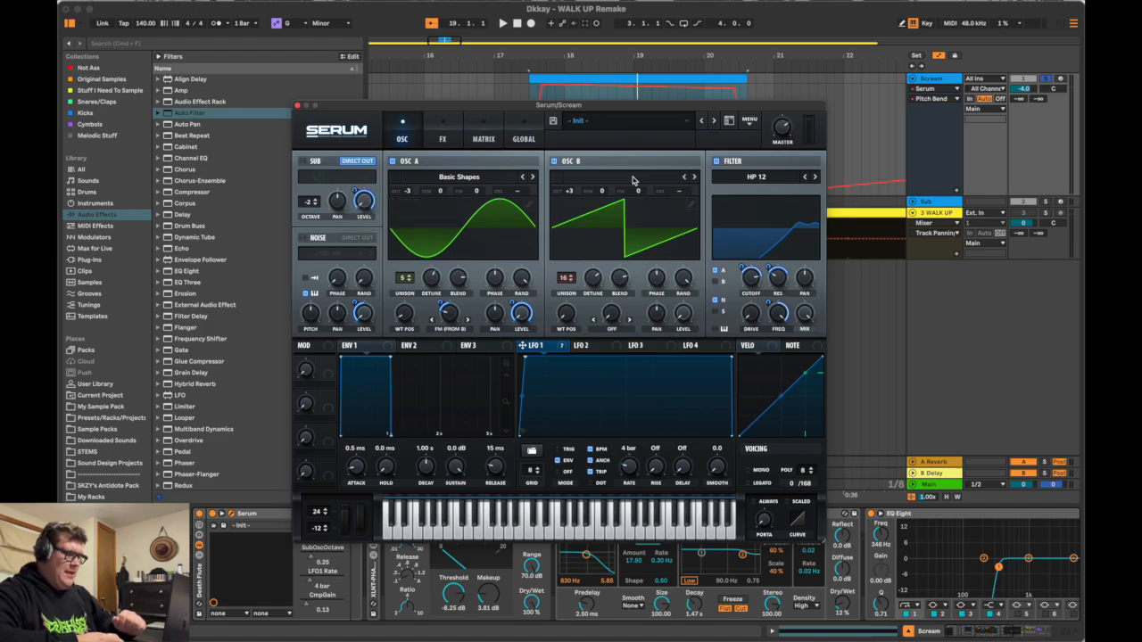
scroll(568, 192, "up", 3)
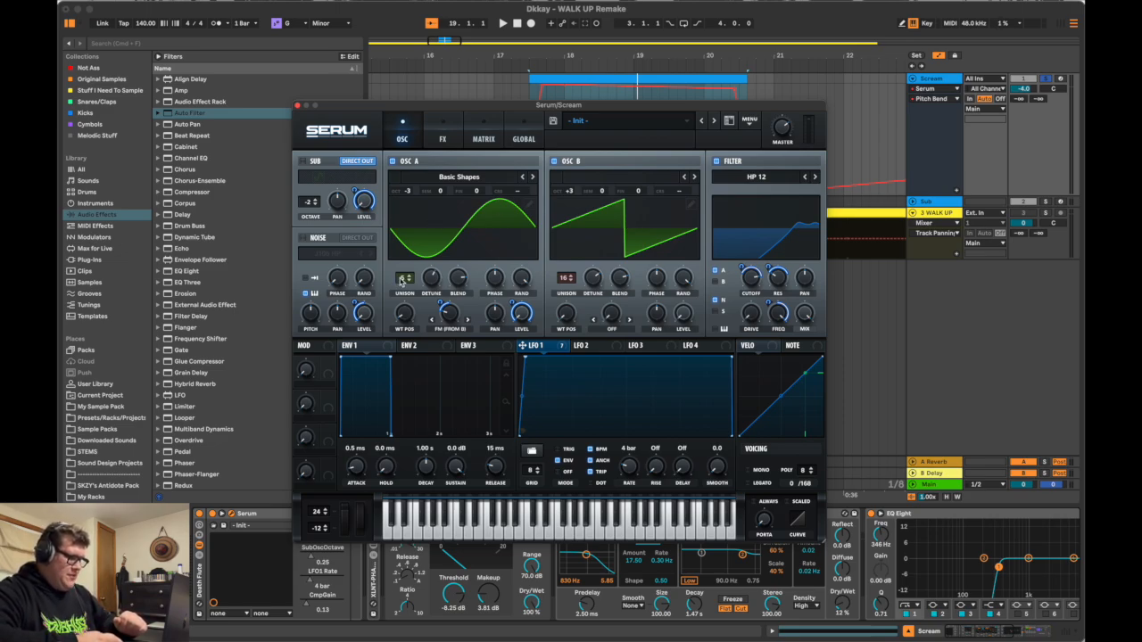
scroll(404, 279, "up", 4)
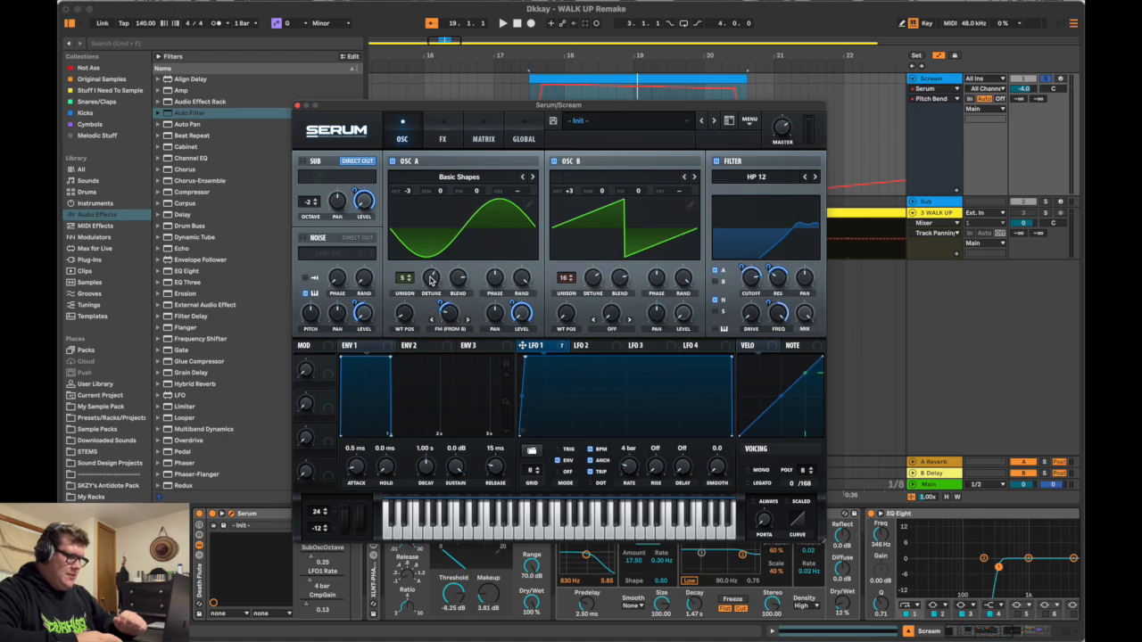
left_click(462, 280)
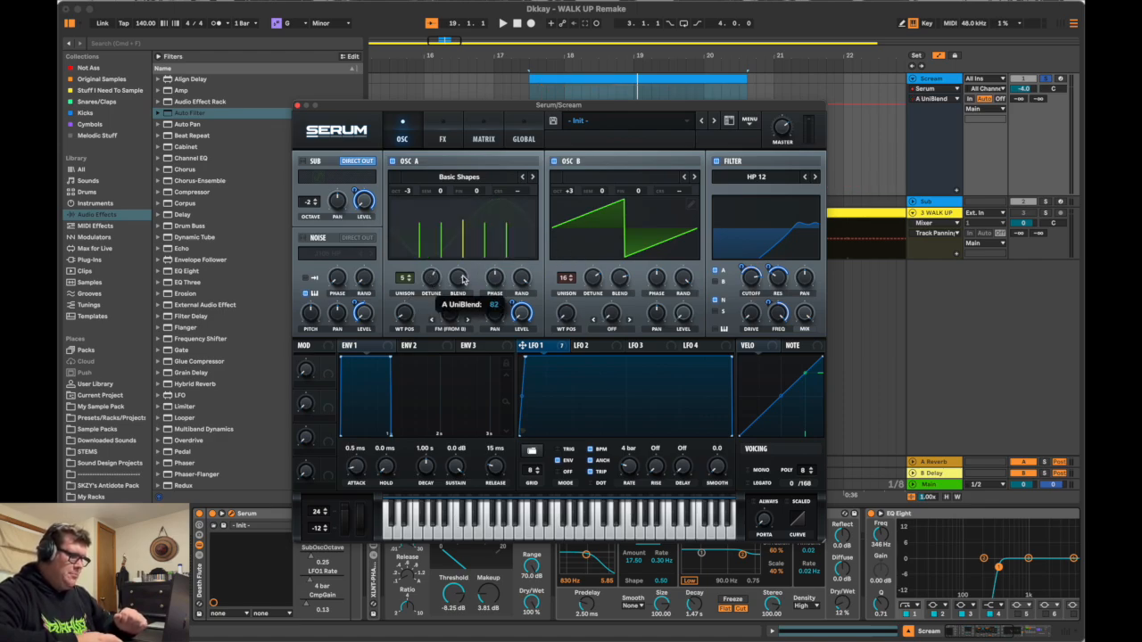
Step: Examine oscillator B's unison settings and the FM (From B) amount on oscillator A in Serum
left_click(626, 282)
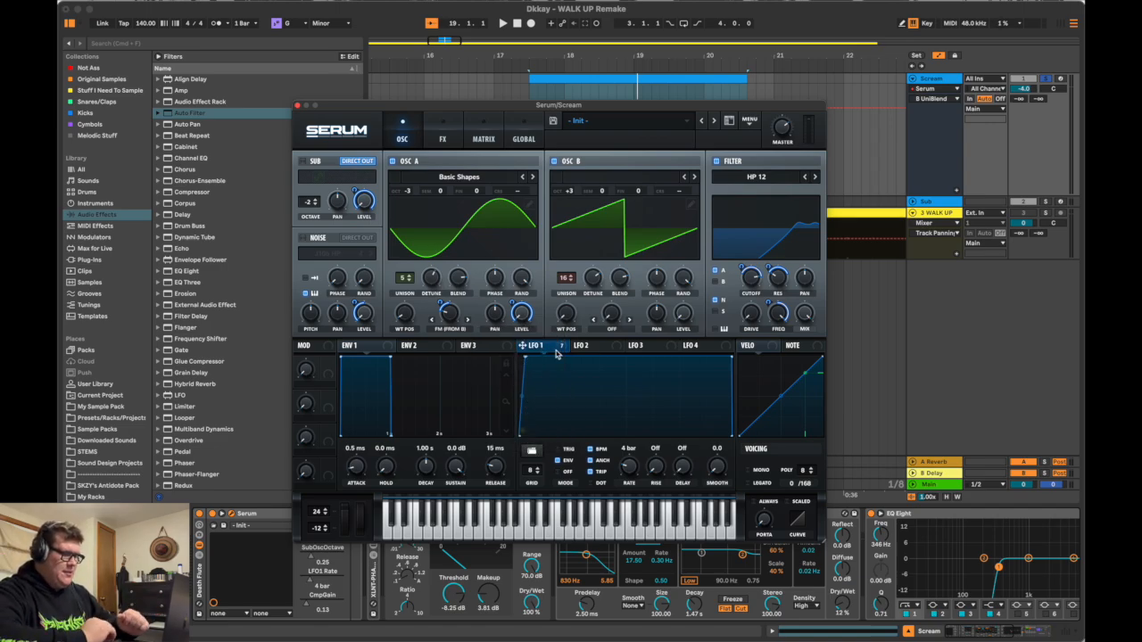
left_click(455, 322)
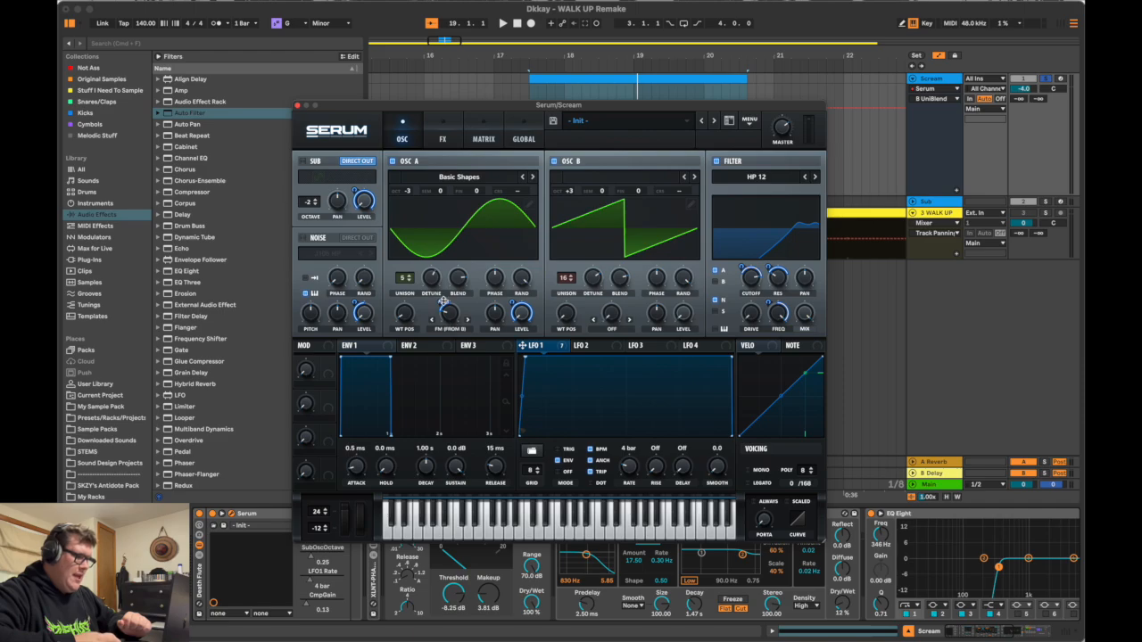
left_click(442, 302)
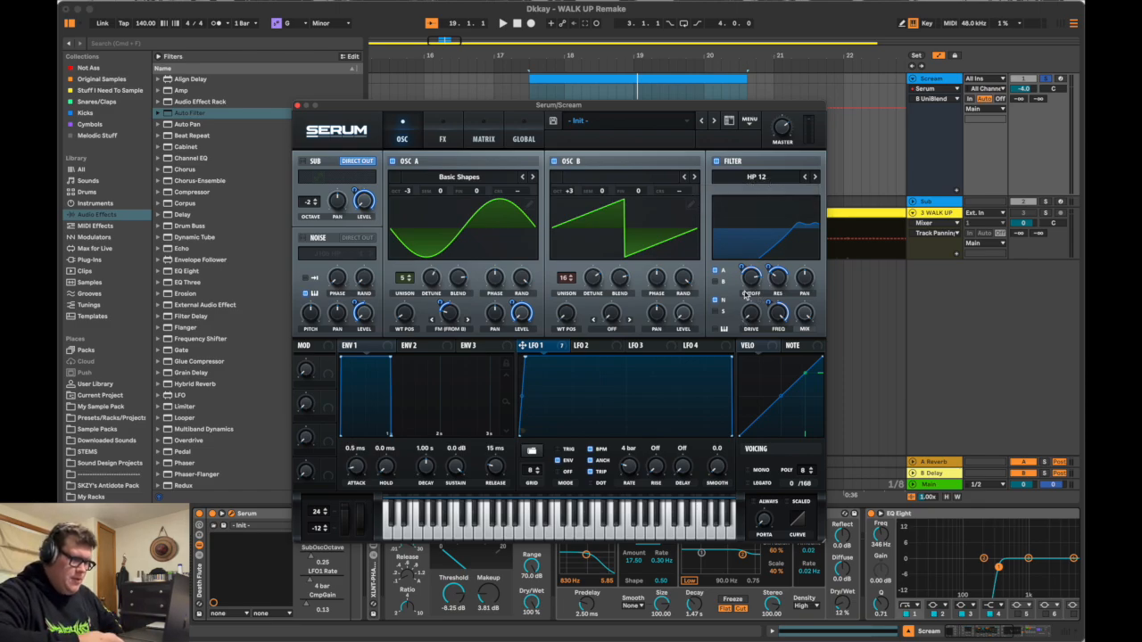
Step: Examine the HP 12 filter's cutoff, resonance and frequency settings and the LFO 1 modulation assigned to them
mouse_move(751, 283)
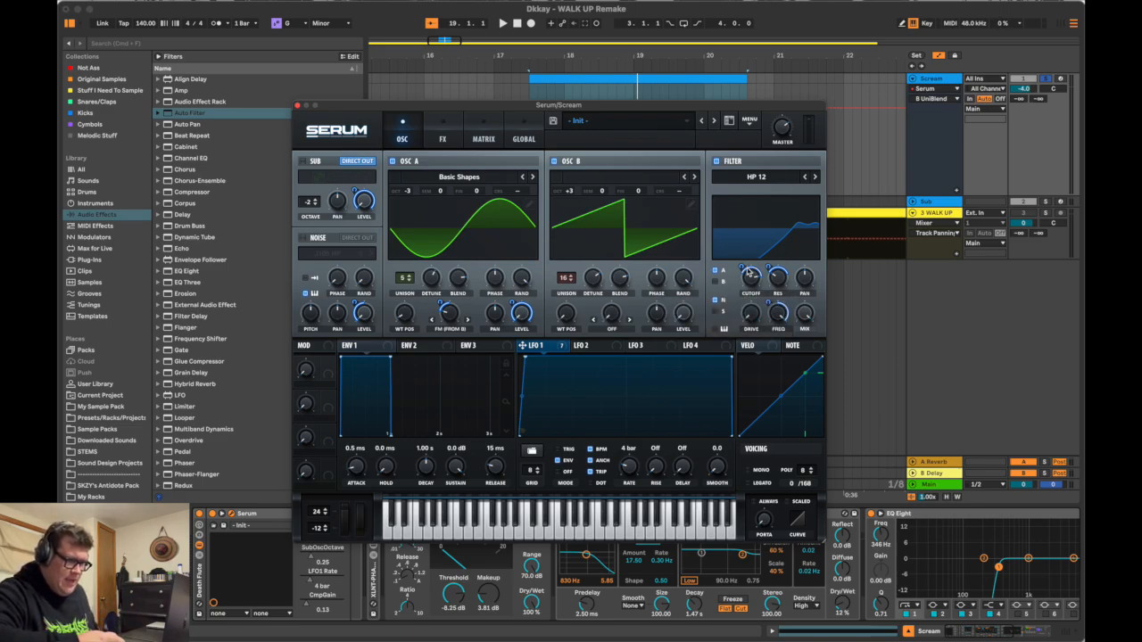
left_click_drag(741, 265, 741, 266)
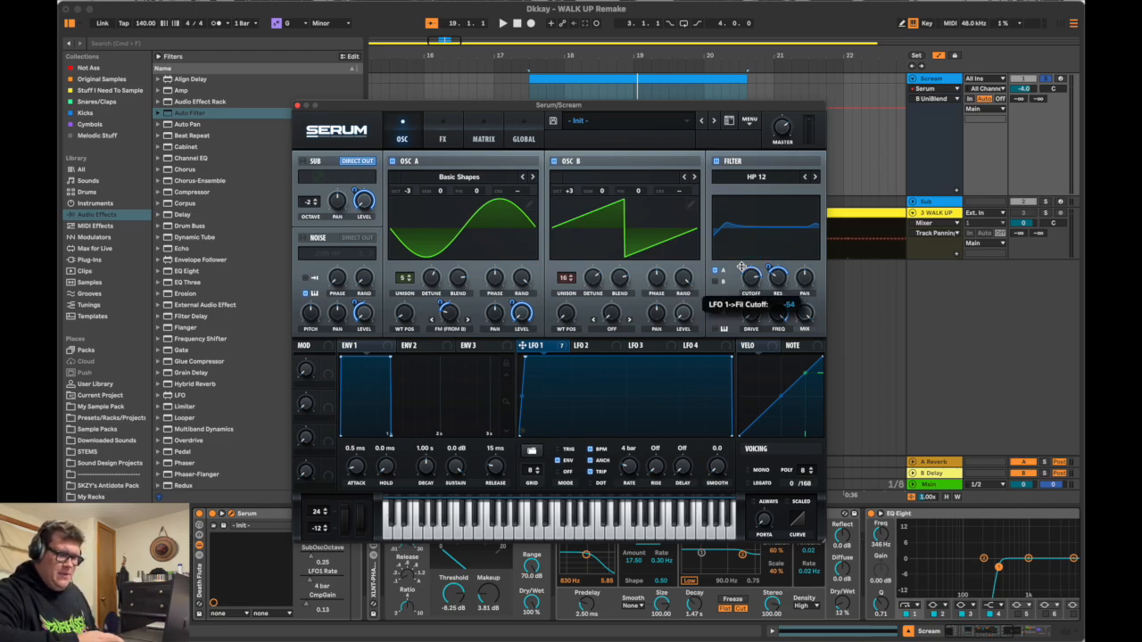
left_click_drag(741, 267, 742, 267)
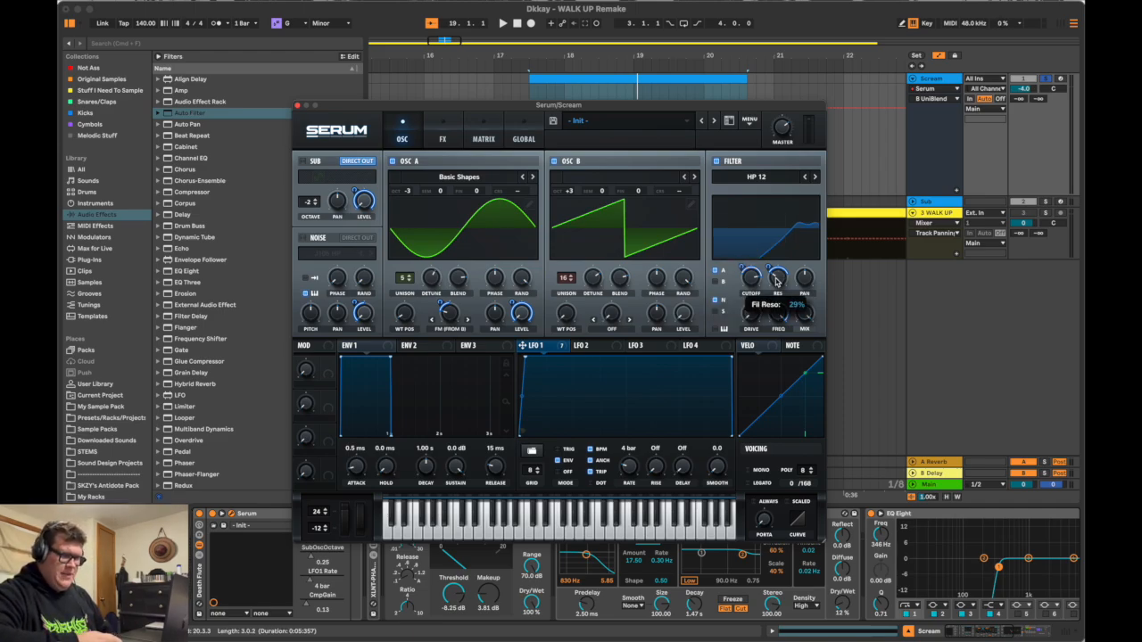
left_click(772, 270)
left_click(772, 270)
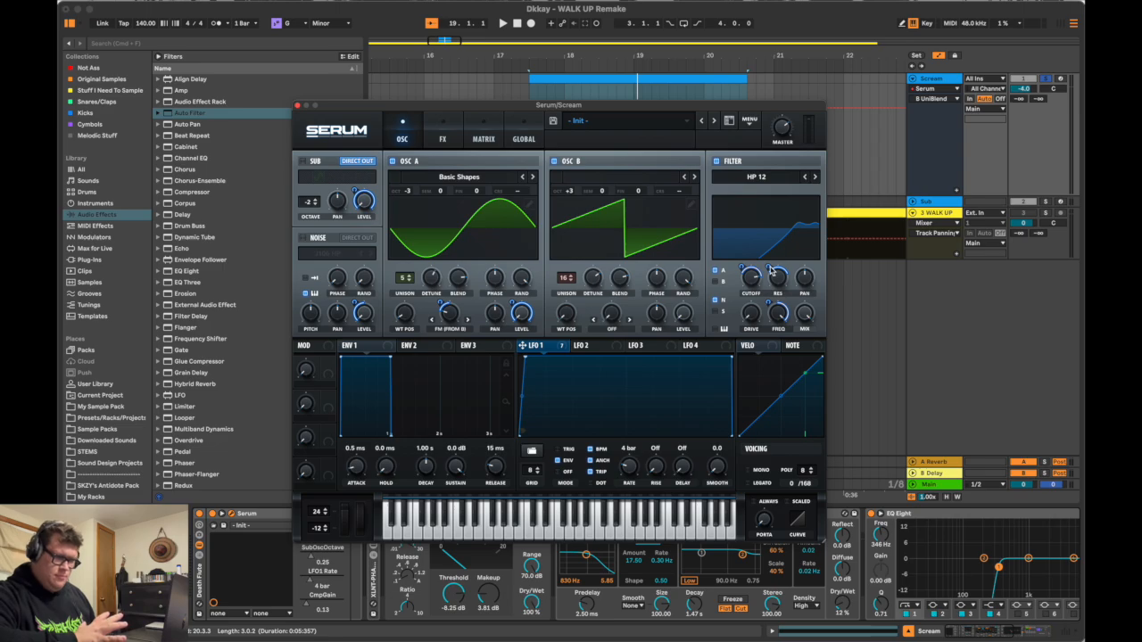
left_click(776, 318)
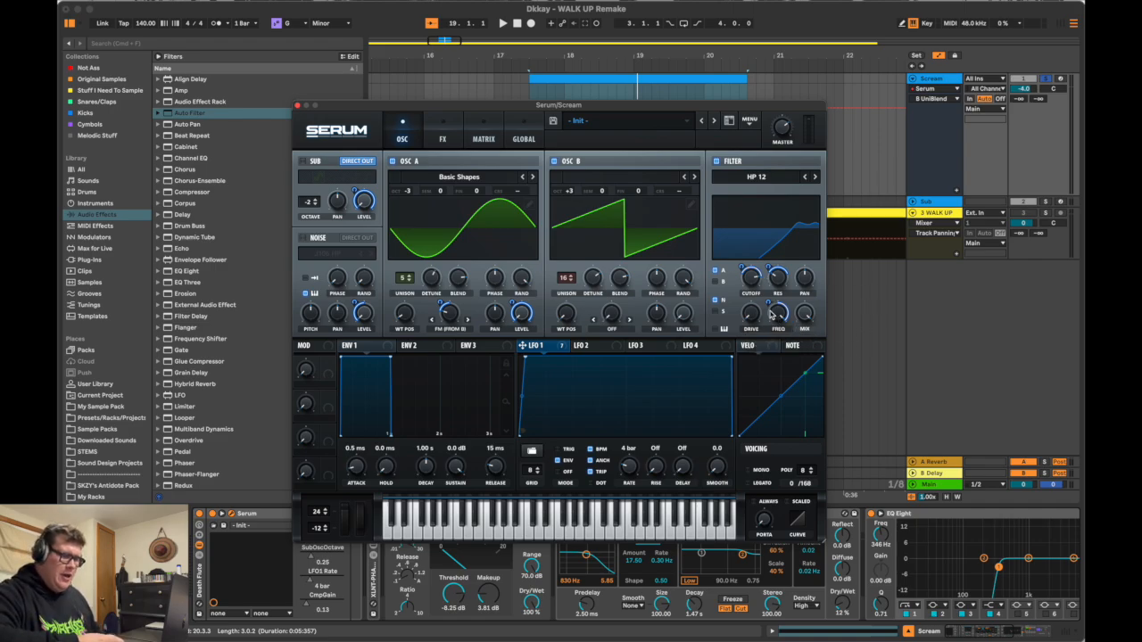
mouse_move(770, 308)
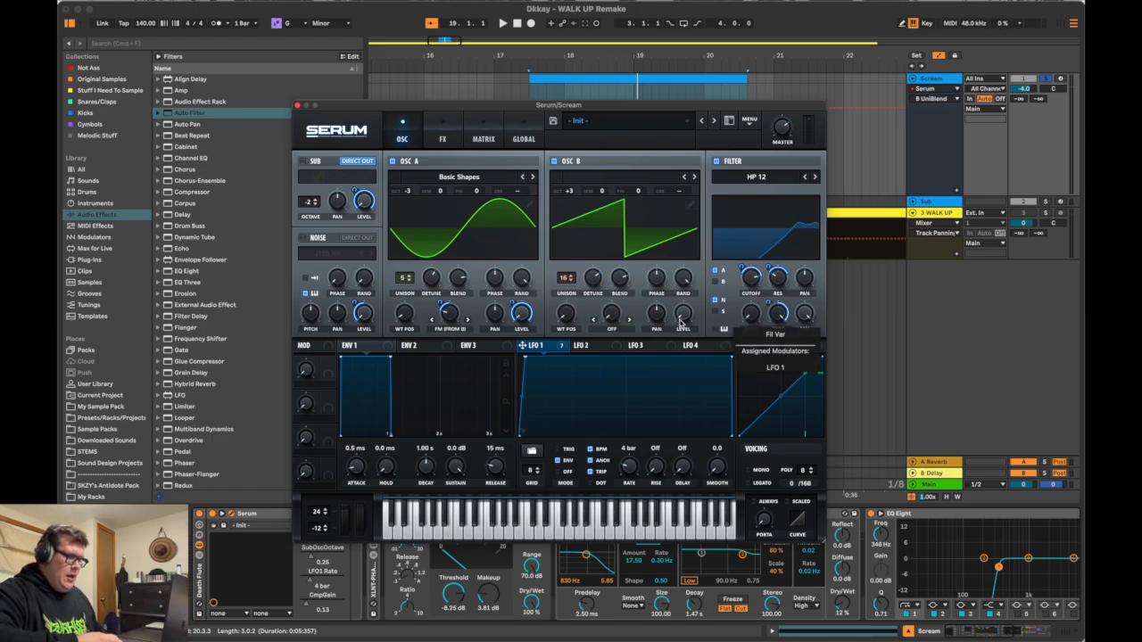
Step: Show Serum's effects and examine the SoftClip distortion's drive and mix and the multiband compressor's gain
left_click(453, 134)
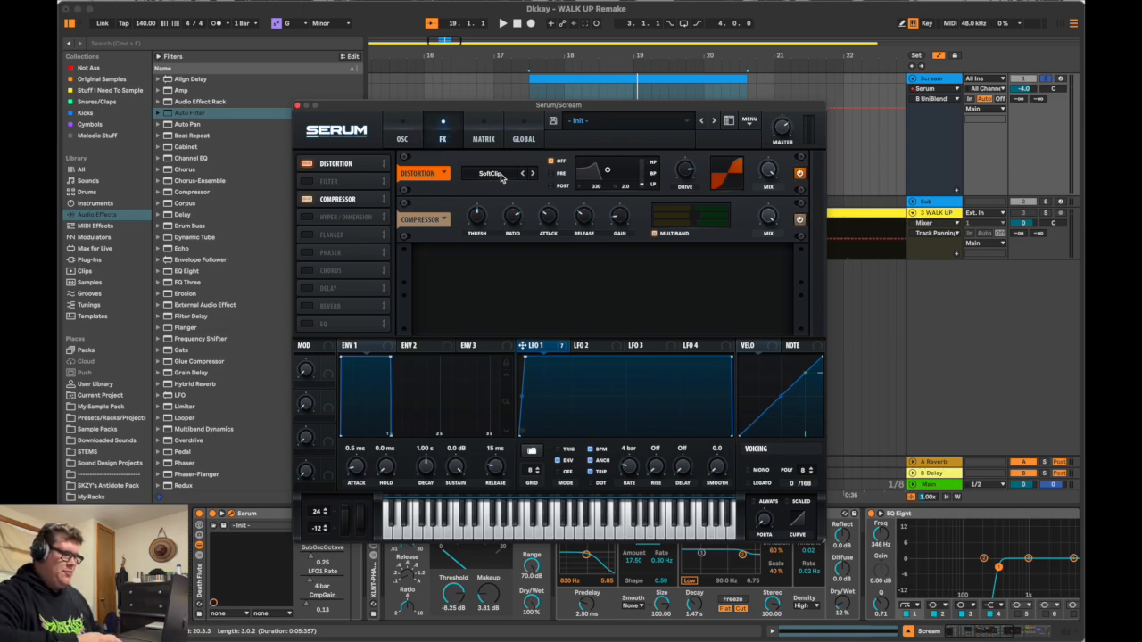
mouse_move(684, 172)
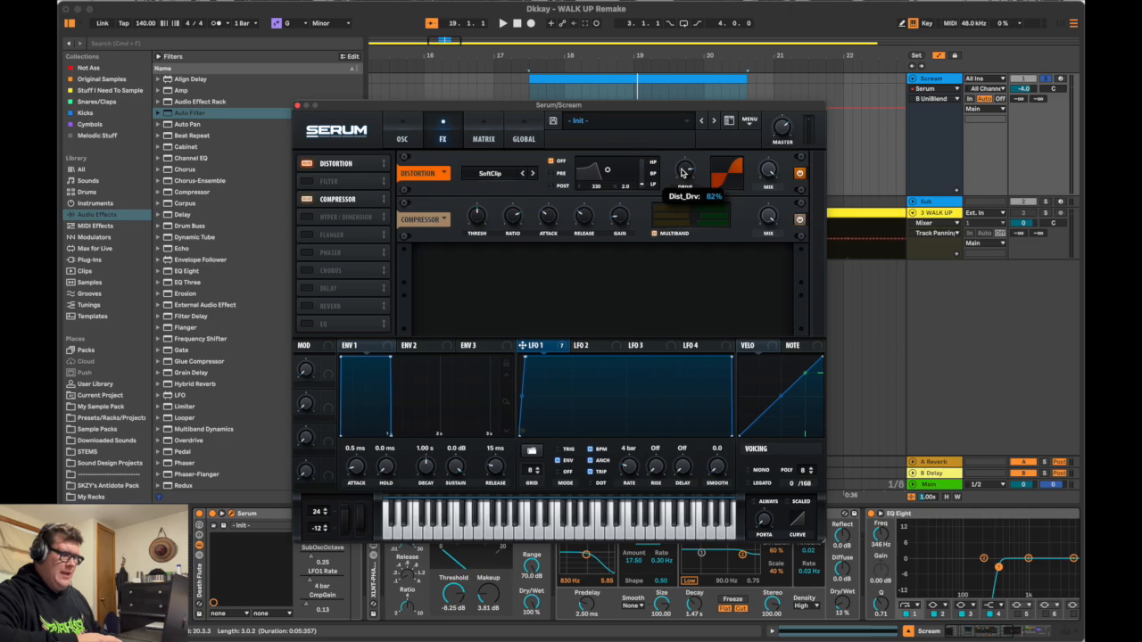
left_click(772, 171)
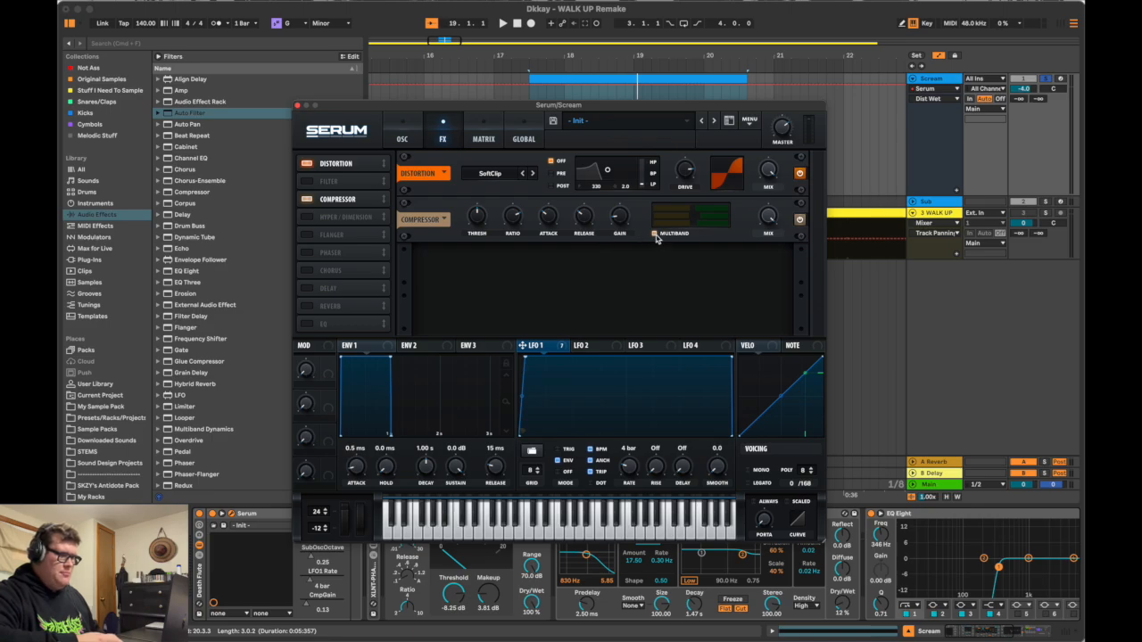
left_click(616, 219)
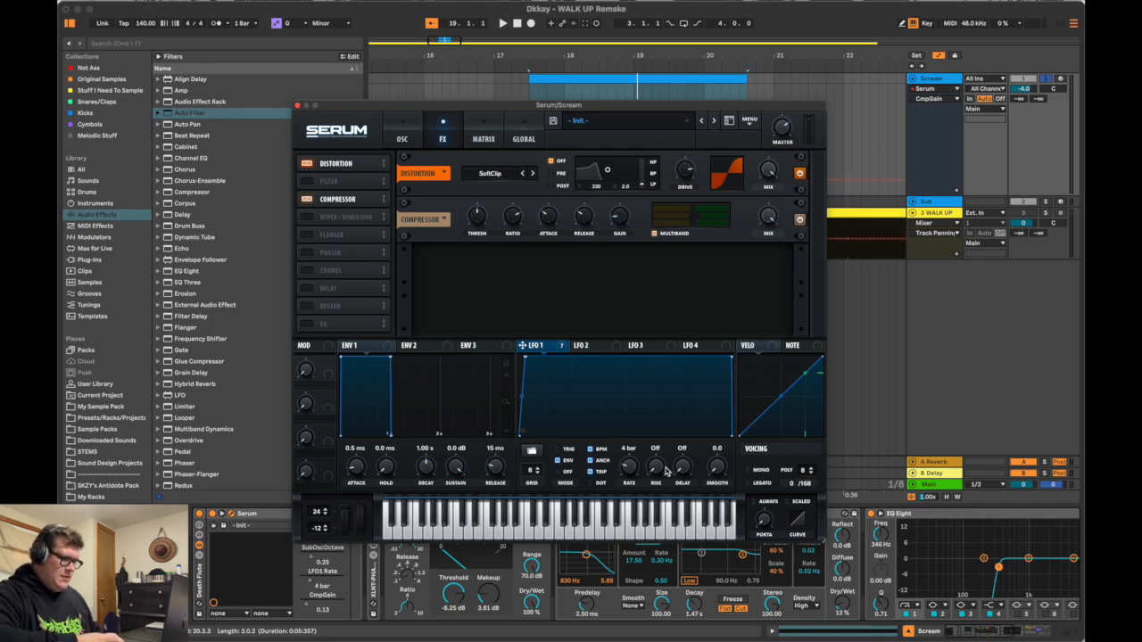
Step: Return to Serum's oscillator page to check the pitch bend range, and close the Serum window
left_click(402, 140)
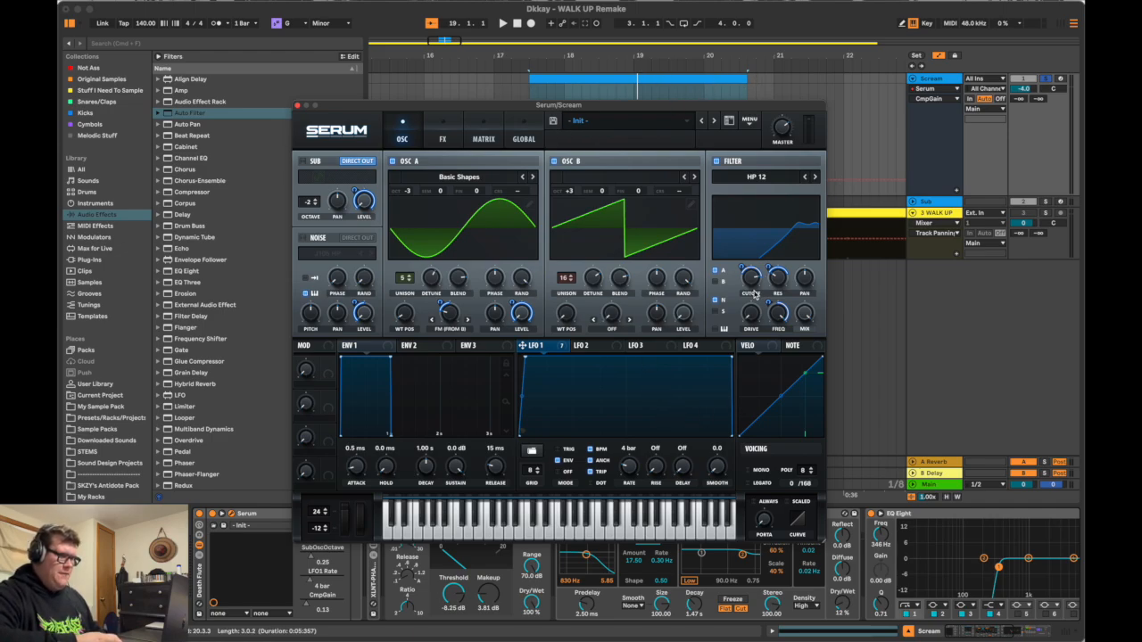
left_click_drag(651, 107, 680, 76)
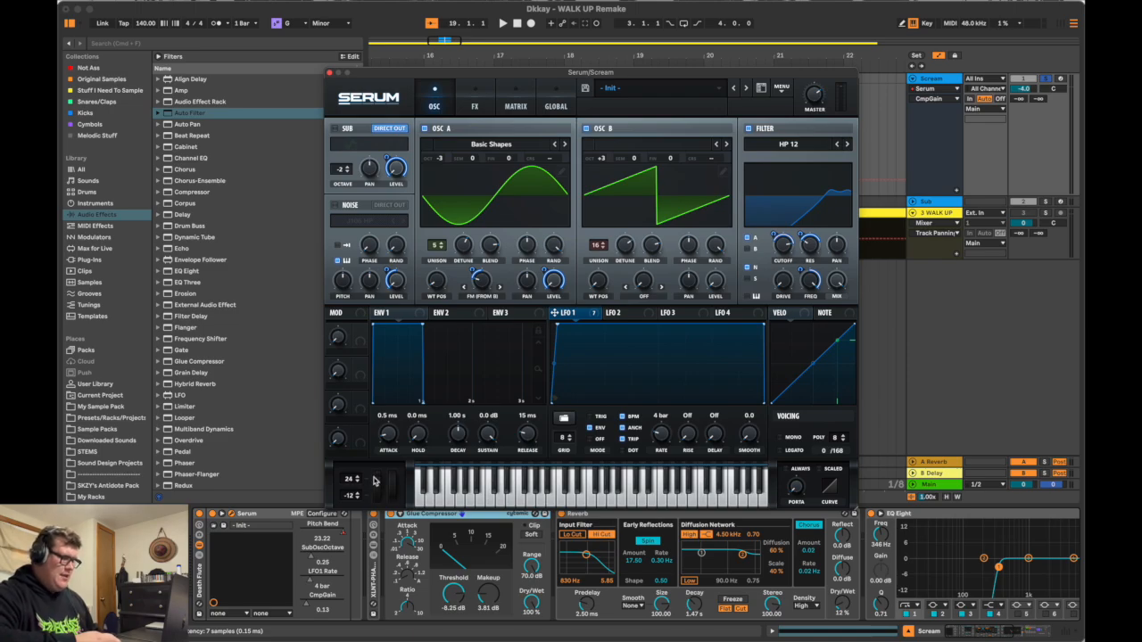
left_click(330, 72)
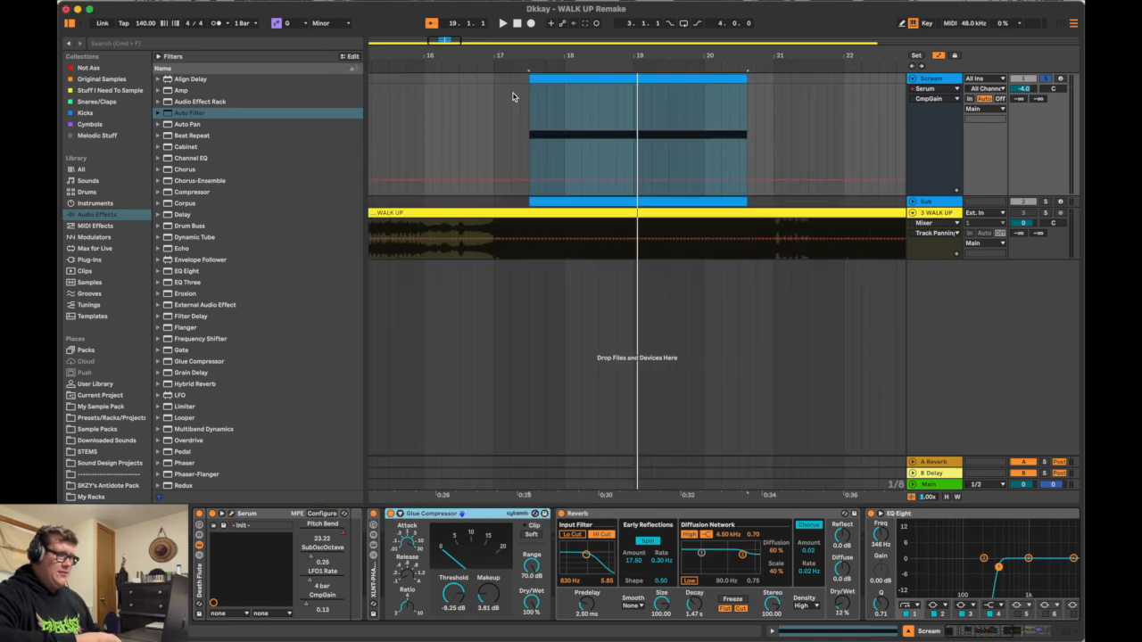
Step: Unfold the Sub track and display Serum's Pitch Bend automation on both the Sub and Scream tracks
left_click(913, 203)
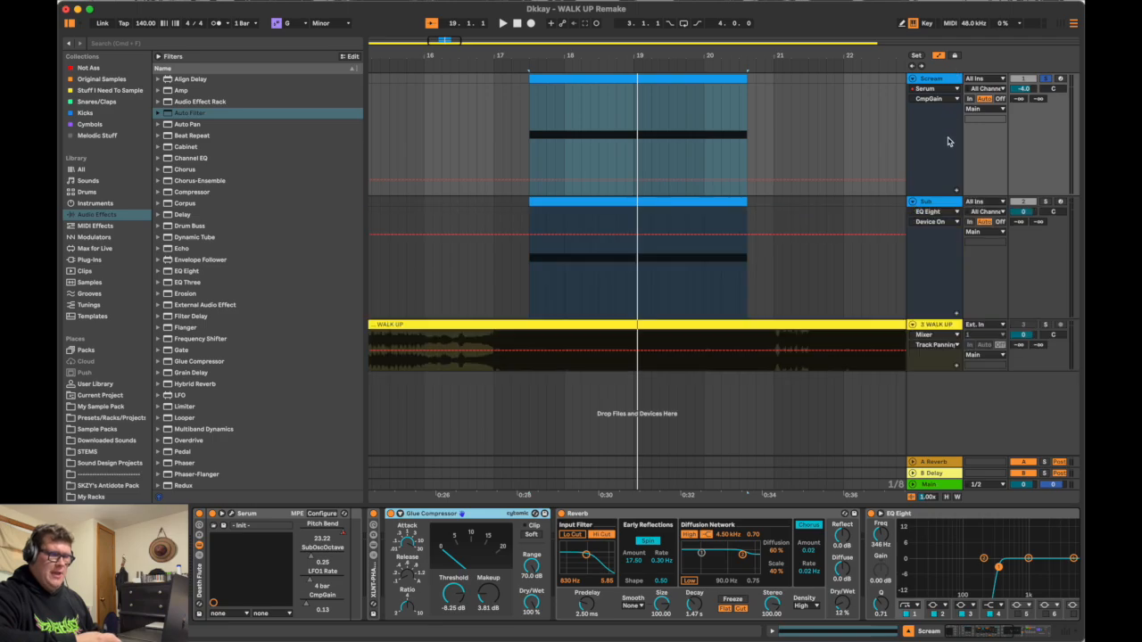
left_click(939, 212)
left_click(936, 243)
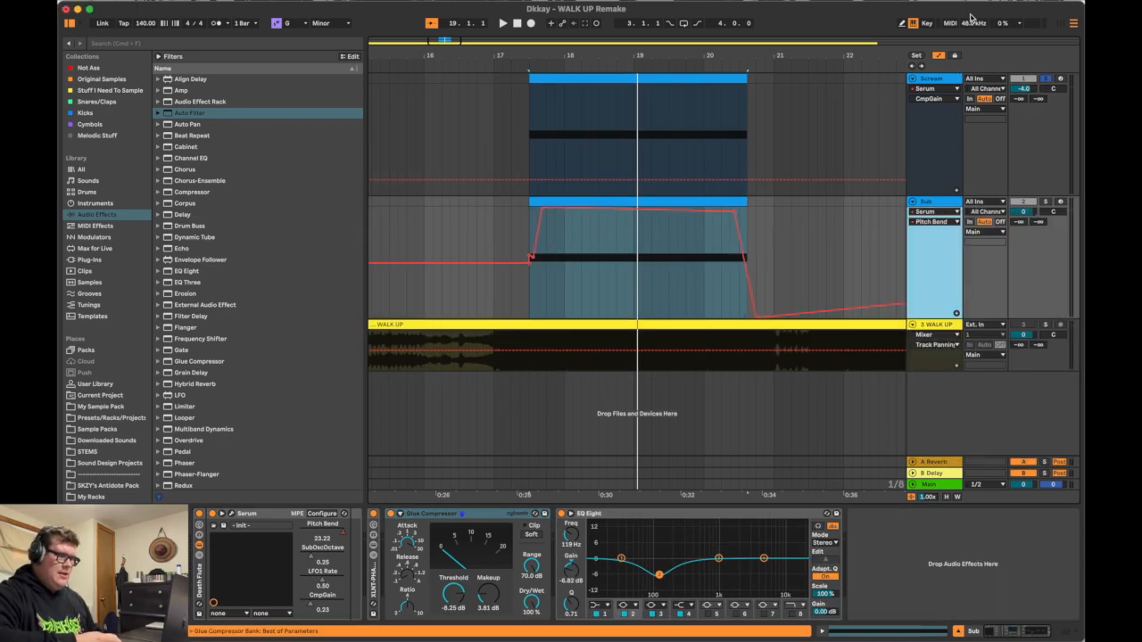
left_click(928, 98)
left_click(932, 125)
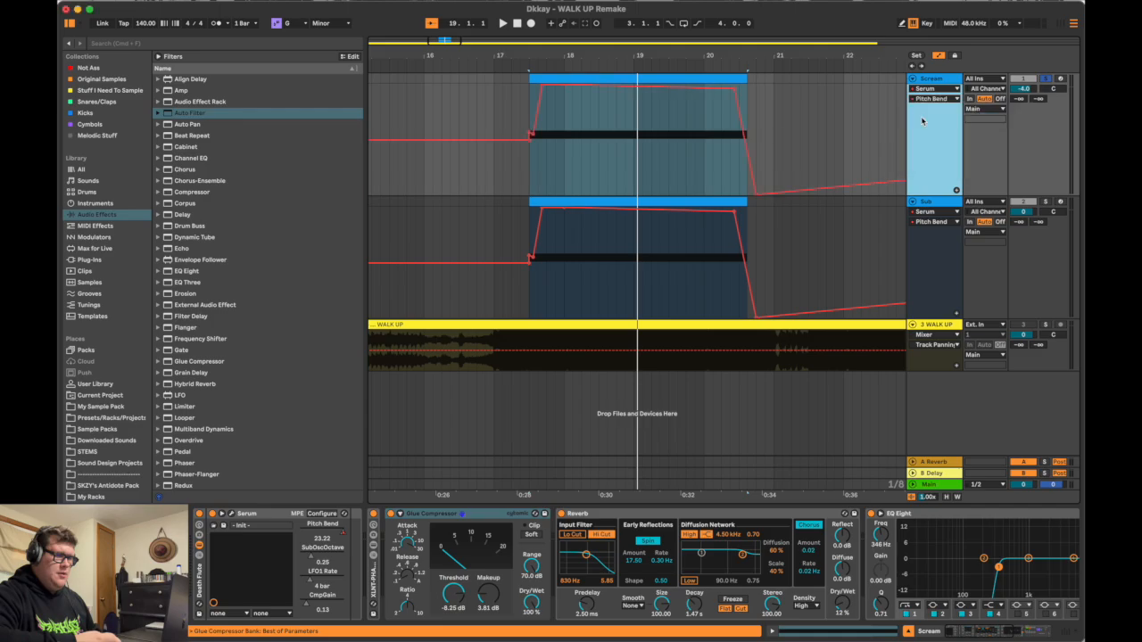
Step: Examine the shape of the Pitch Bend automation on the Scream and Sub clips, especially the rise at the clip start
double_click(562, 135)
left_click_drag(560, 139, 564, 95)
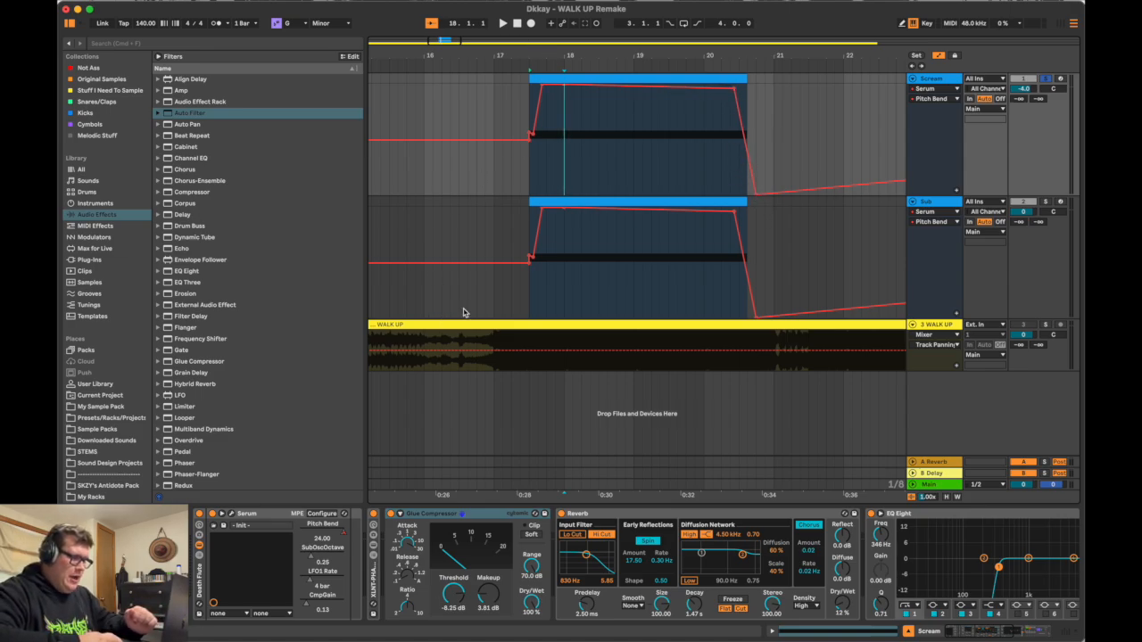
scroll(535, 255, "up", 10)
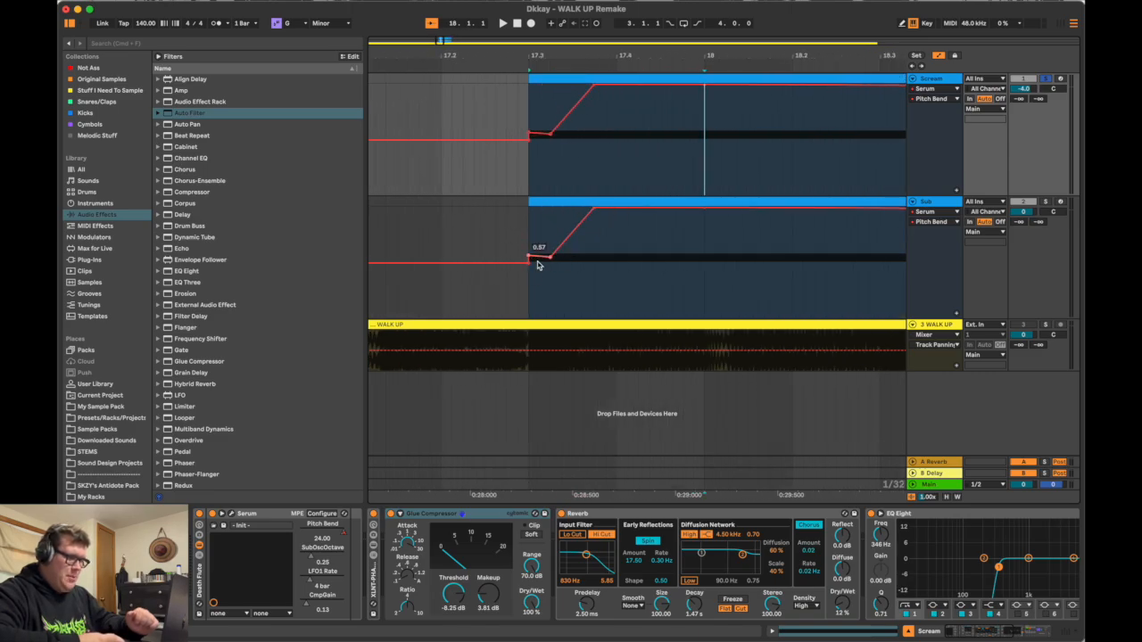
scroll(590, 210, "down", 12)
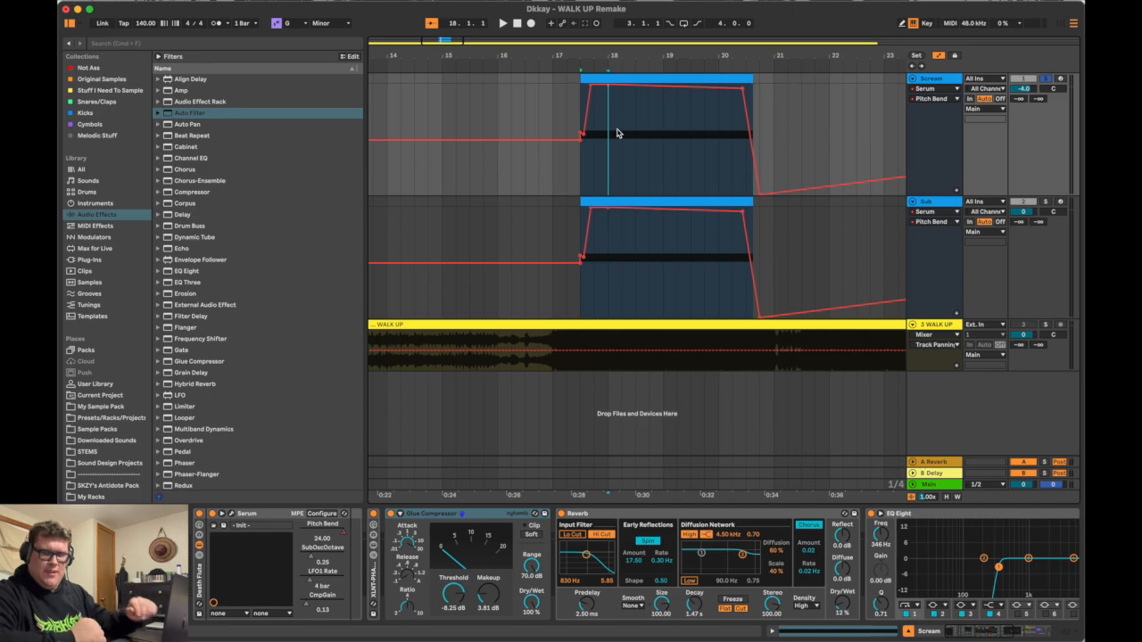
left_click(578, 292)
scroll(578, 292, "up", 5)
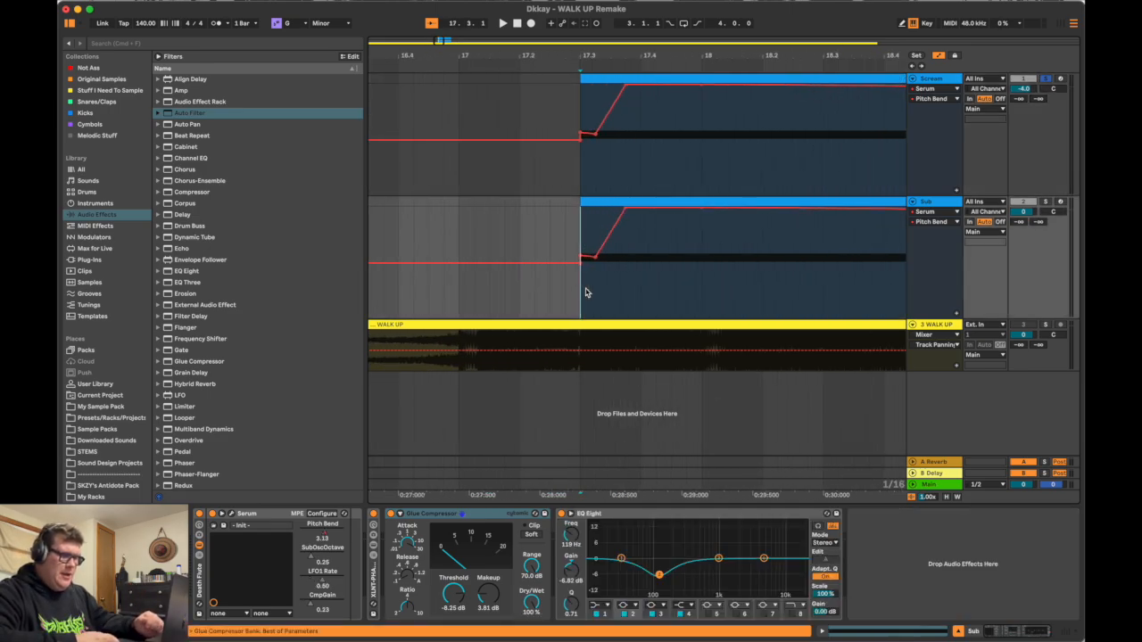
scroll(667, 288, "right", 3)
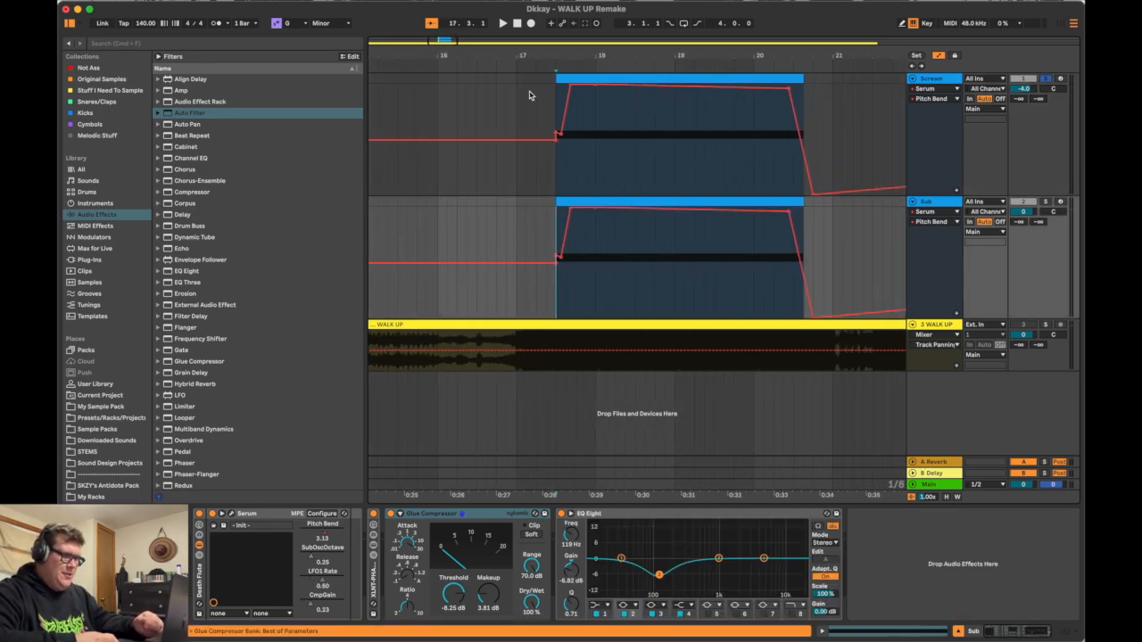
left_click(555, 185)
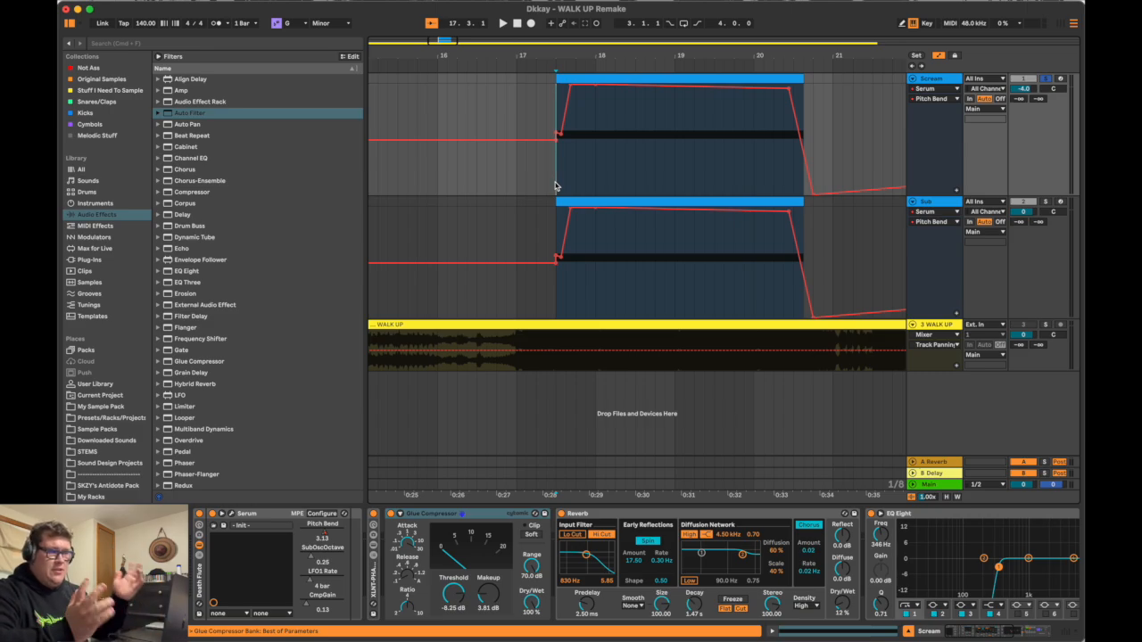
scroll(571, 153, "up", 4)
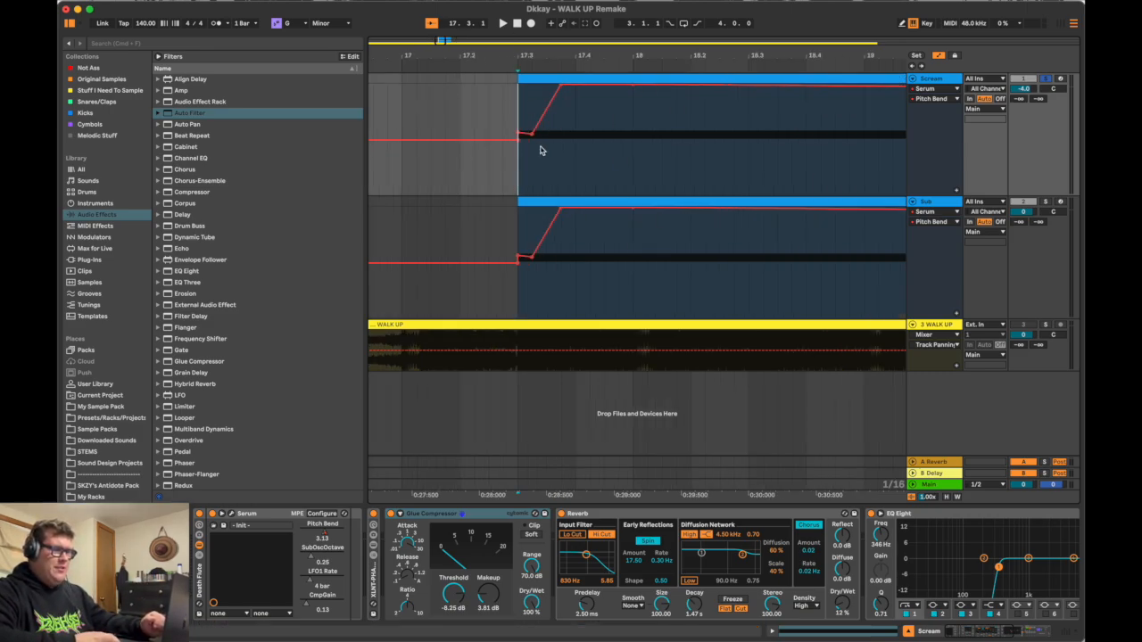
scroll(539, 150, "down", 2)
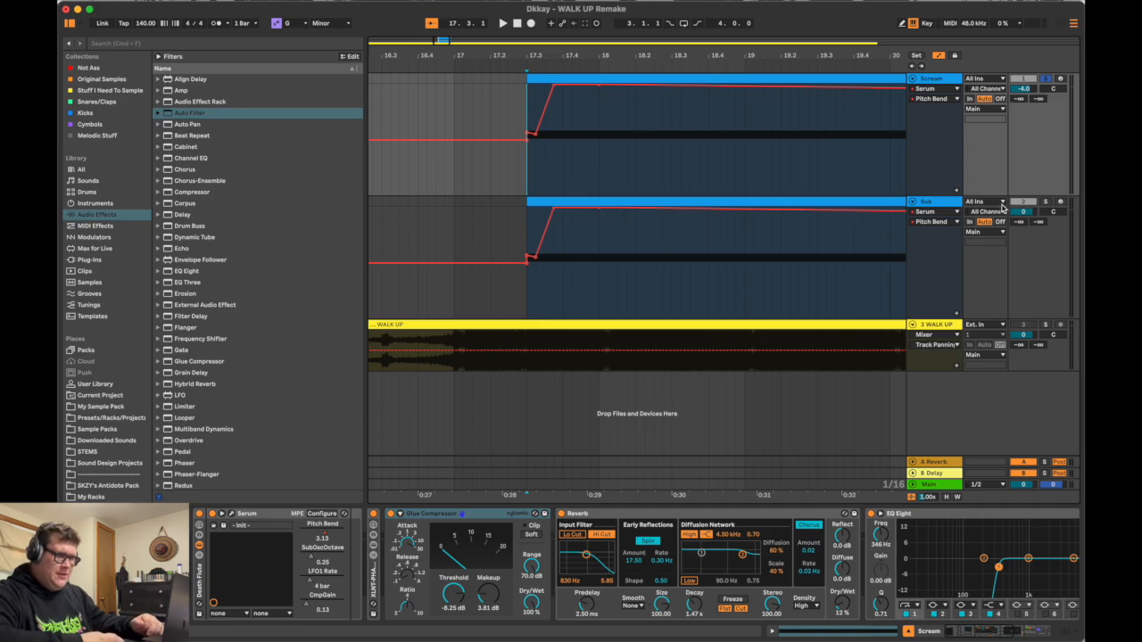
Step: Solo the Sub track together with the Scream track and play both from the start of their clips
left_click(942, 202)
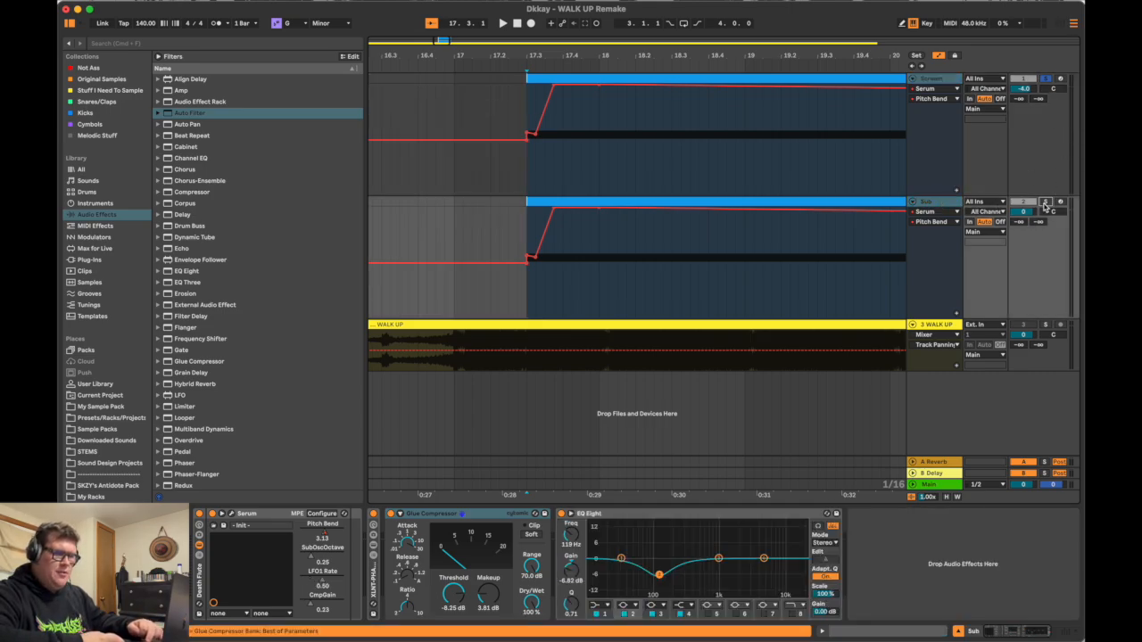
key("space")
key("space")
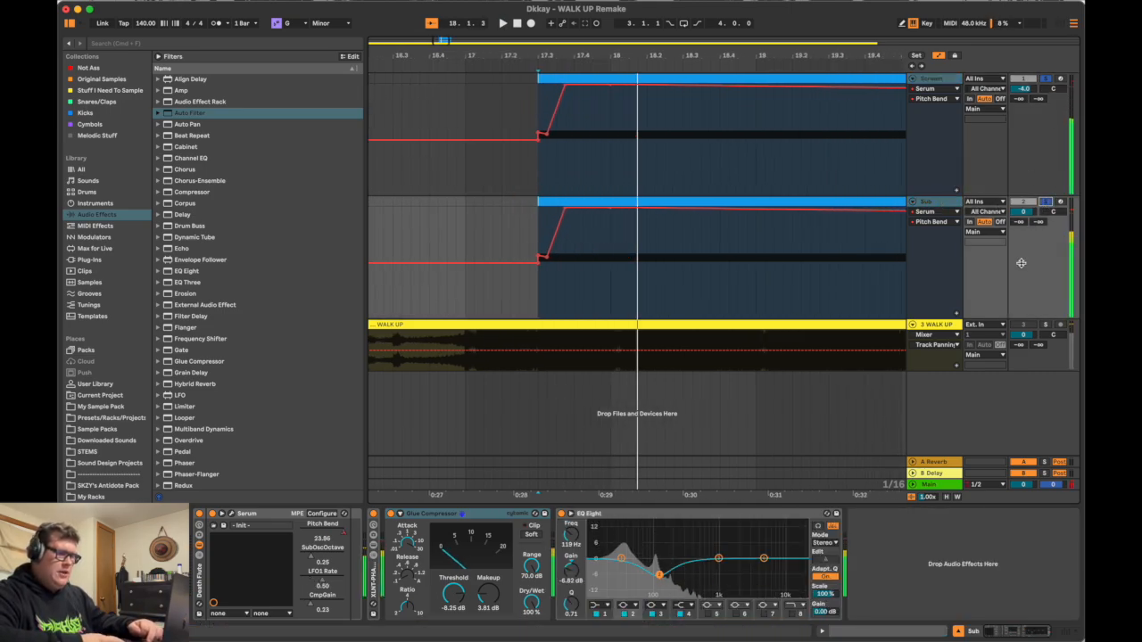
Step: Solo the WALK UP reference track and play the same passage to compare it with the remake
left_click(1045, 328)
key("space")
scroll(786, 135, "down", 5)
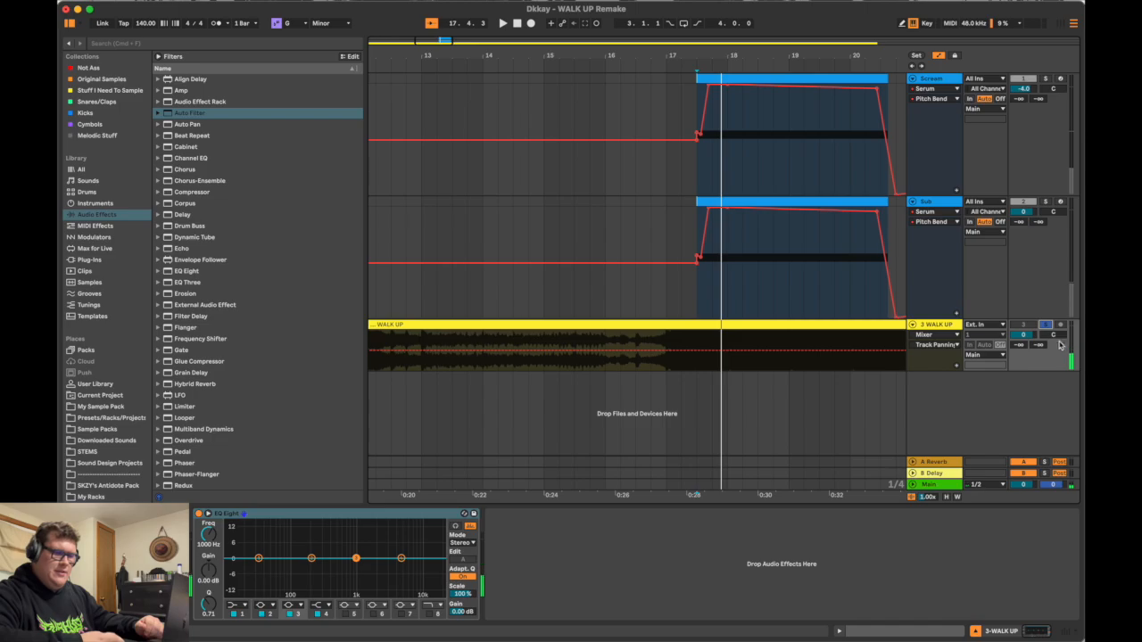
scroll(785, 198, "up", 5)
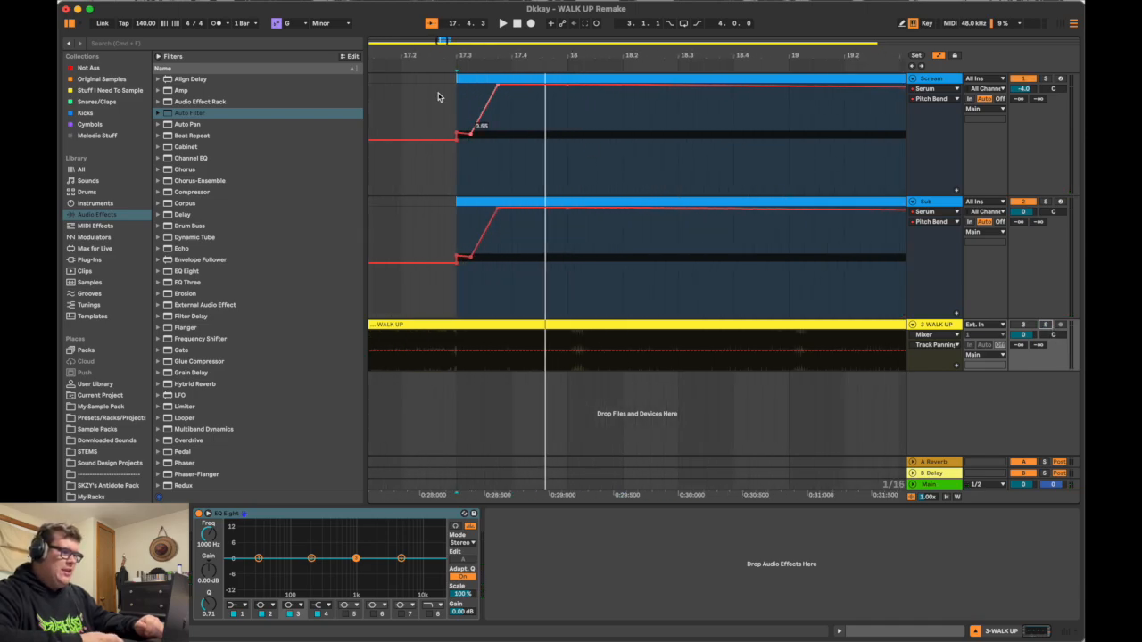